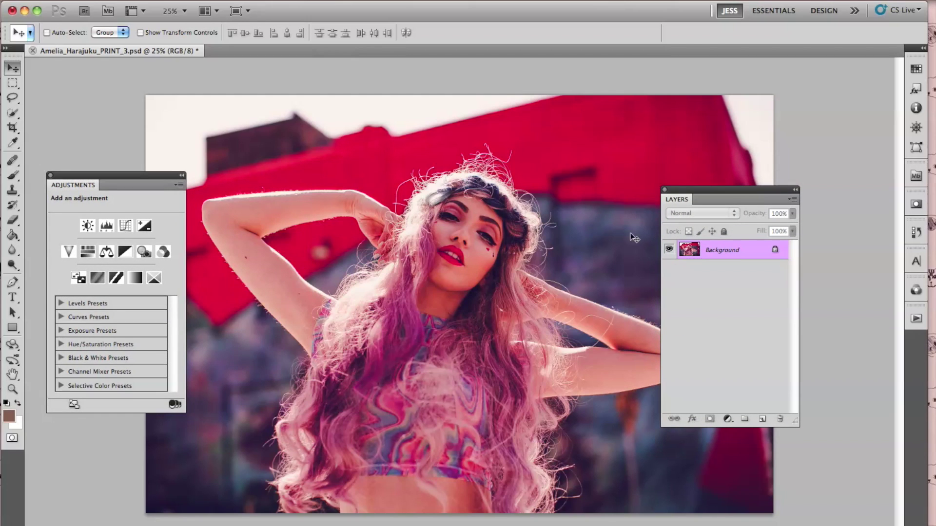
Step: Add a gradient fill layer above the Background layer
left_click(12, 175)
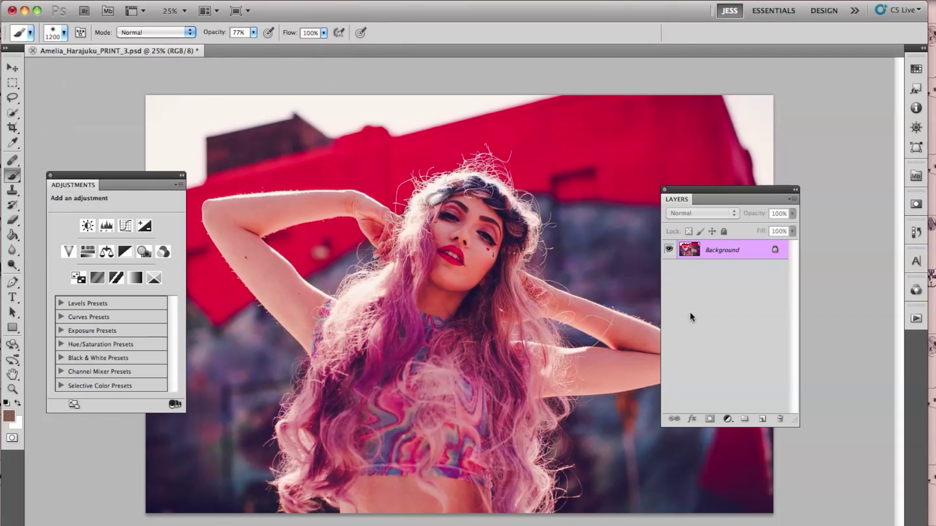
left_click(729, 420)
left_click(730, 422)
left_click(729, 418)
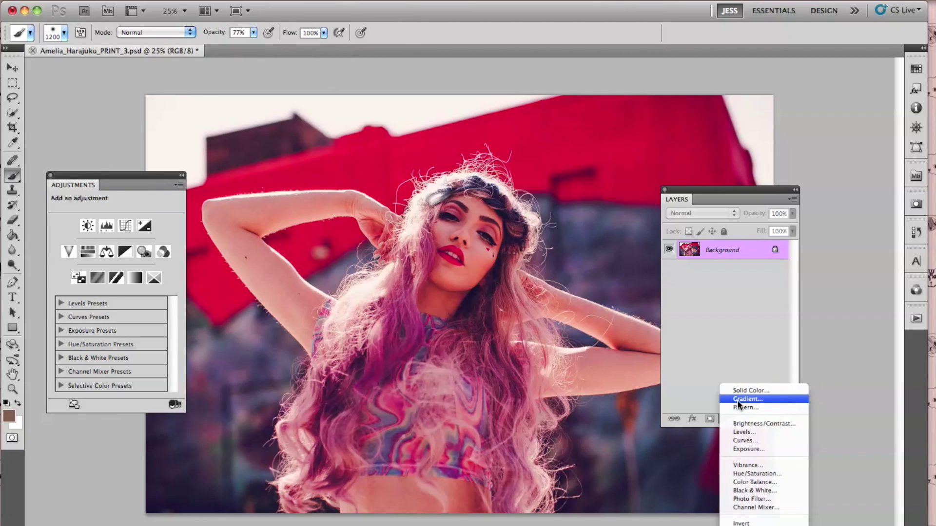
left_click(739, 399)
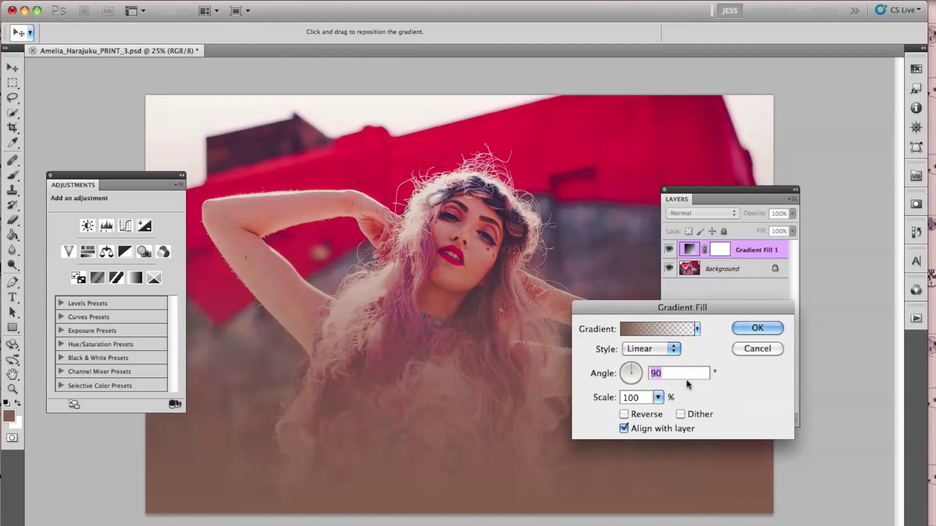
Step: Change the fill's gradient to the white-to-transparent preset
left_click(667, 331)
mouse_move(307, 237)
left_mouse_down()
mouse_move(311, 276)
mouse_move(302, 229)
mouse_move(305, 246)
left_mouse_up()
left_click(124, 259)
left_click(288, 265)
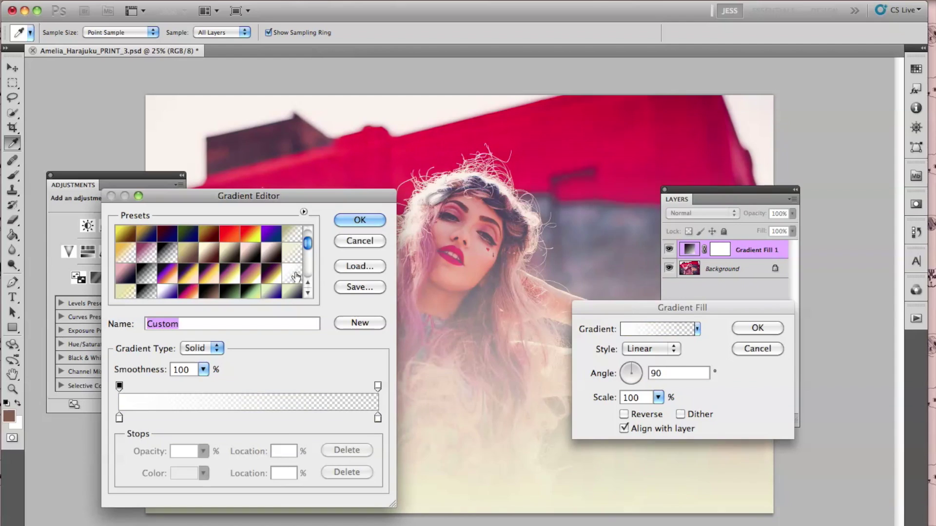
left_click(352, 222)
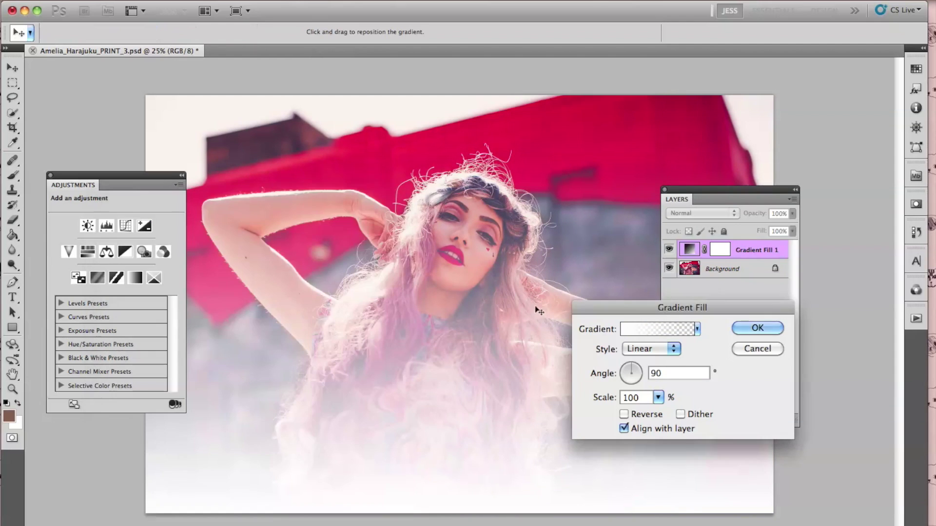
Step: Set the gradient angle to -22.62° and shift the white haze toward the photo's upper-left corner, applying the fill
left_click(639, 375)
left_click(639, 376)
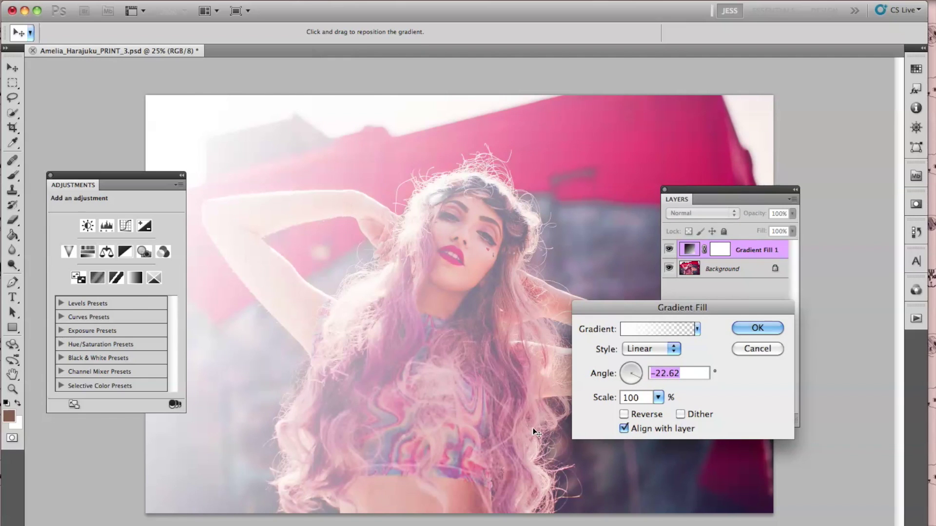
left_click_drag(517, 420, 417, 237)
left_click_drag(318, 218, 363, 223)
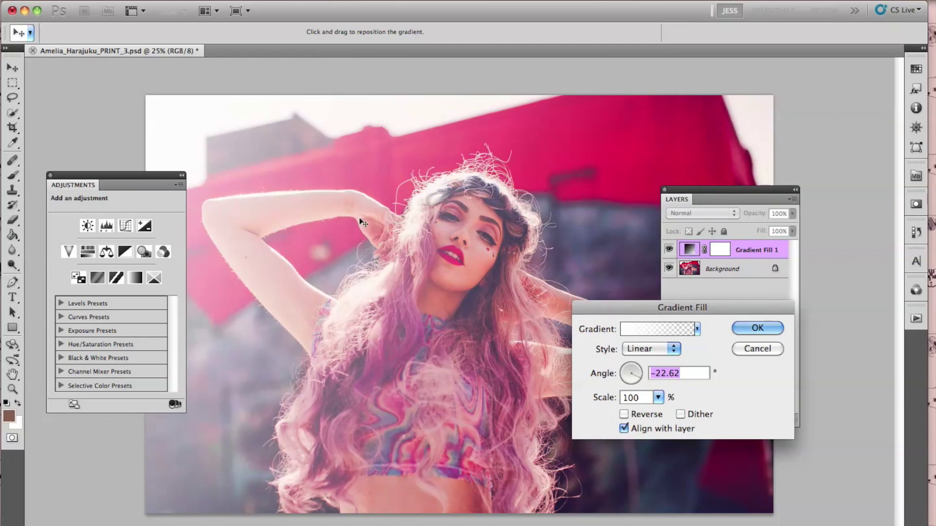
left_click(757, 328)
Step: Paint black on the gradient fill's mask over the right part of the photo with a soft 1300 px brush at 66% opacity
key("b")
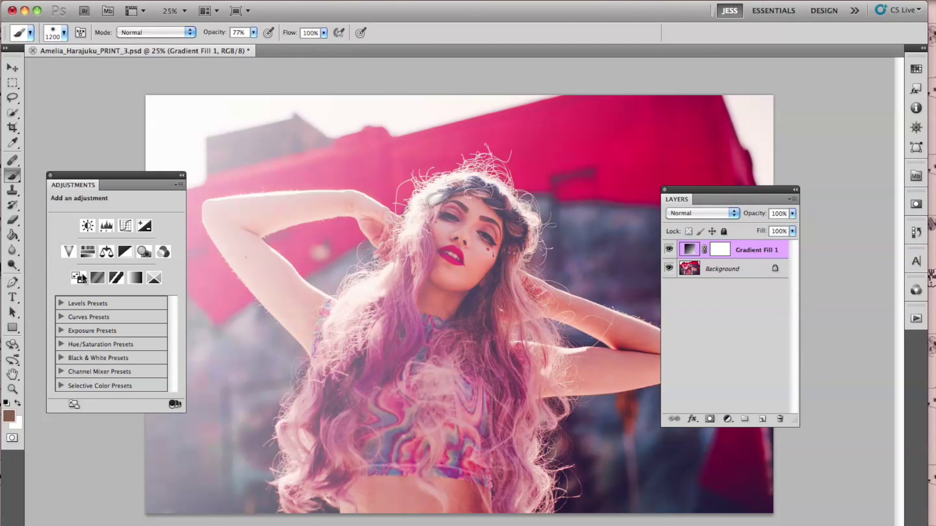
left_click(724, 250)
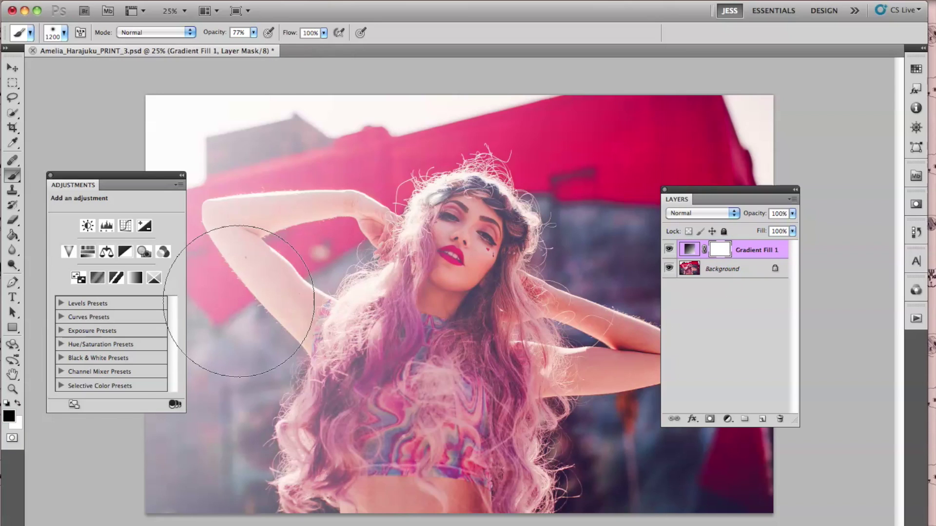
key("bracketright")
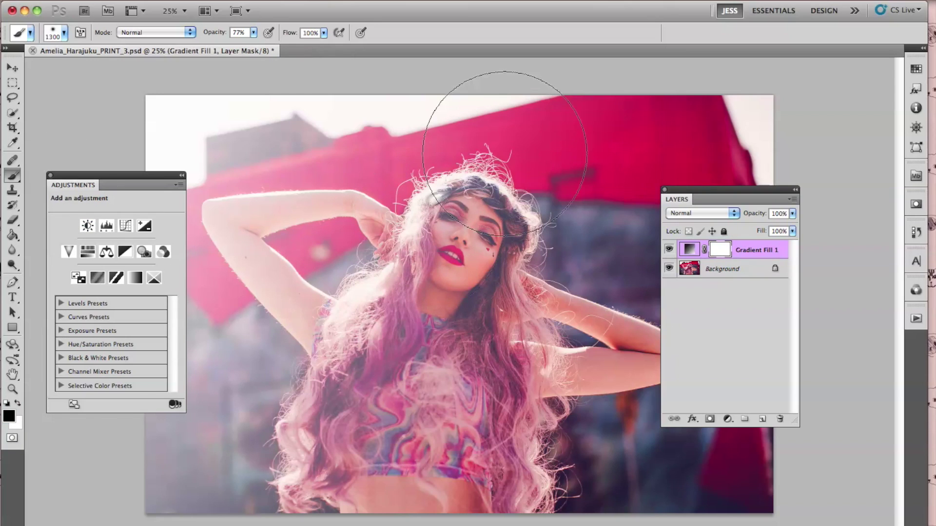
left_click(64, 34)
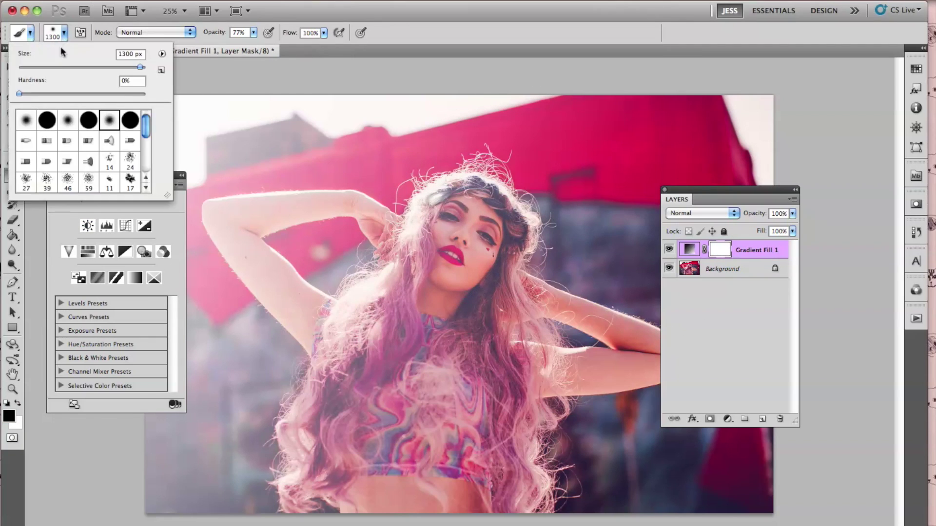
left_click(254, 33)
left_click(677, 147)
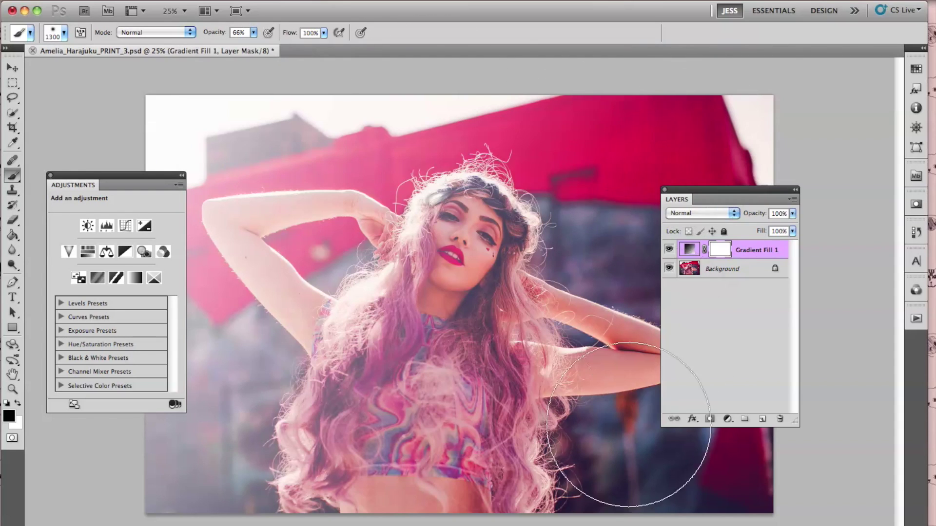
mouse_move(676, 497)
left_mouse_down()
mouse_move(652, 269)
mouse_move(562, 515)
mouse_move(542, 432)
mouse_move(571, 260)
mouse_move(528, 366)
mouse_move(542, 494)
mouse_move(587, 522)
mouse_move(593, 151)
mouse_move(499, 463)
mouse_move(595, 286)
mouse_move(545, 295)
mouse_move(424, 525)
mouse_move(534, 222)
left_mouse_up()
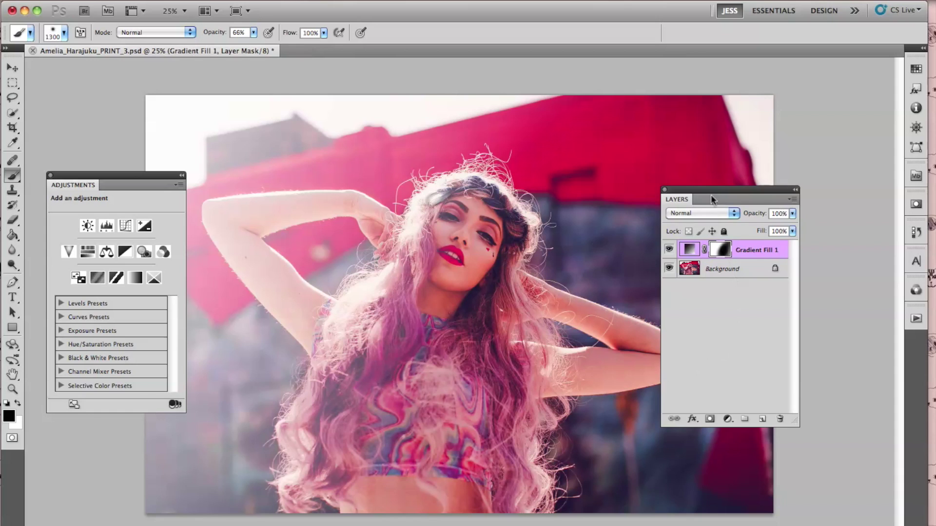
Step: Move the floating panels away from the model's arms and toggle the gradient fill's visibility to compare before and after
left_click_drag(711, 200, 775, 198)
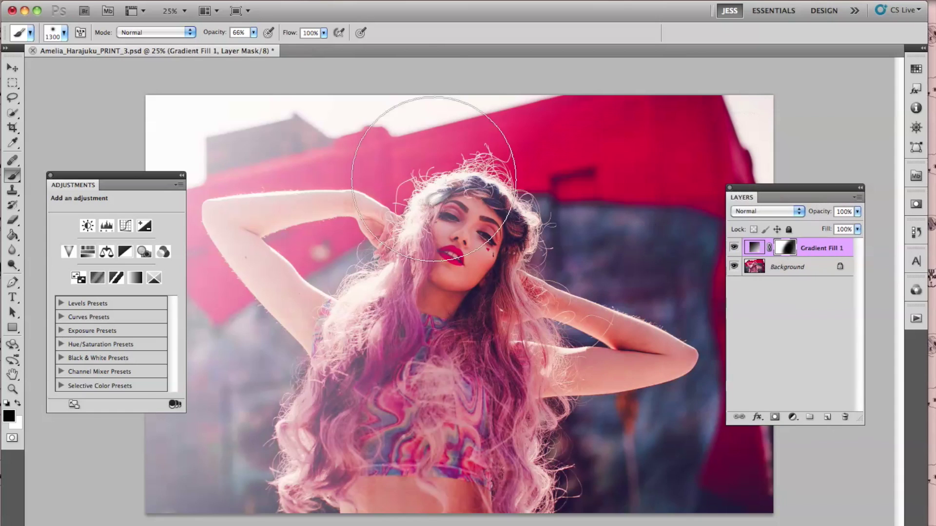
left_click(734, 248)
left_click(735, 247)
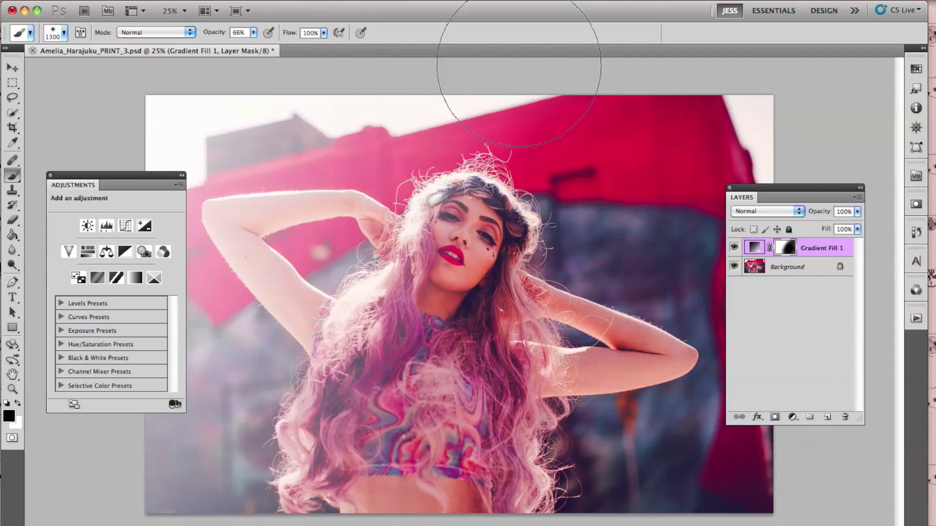
left_click(734, 248)
left_click(734, 249)
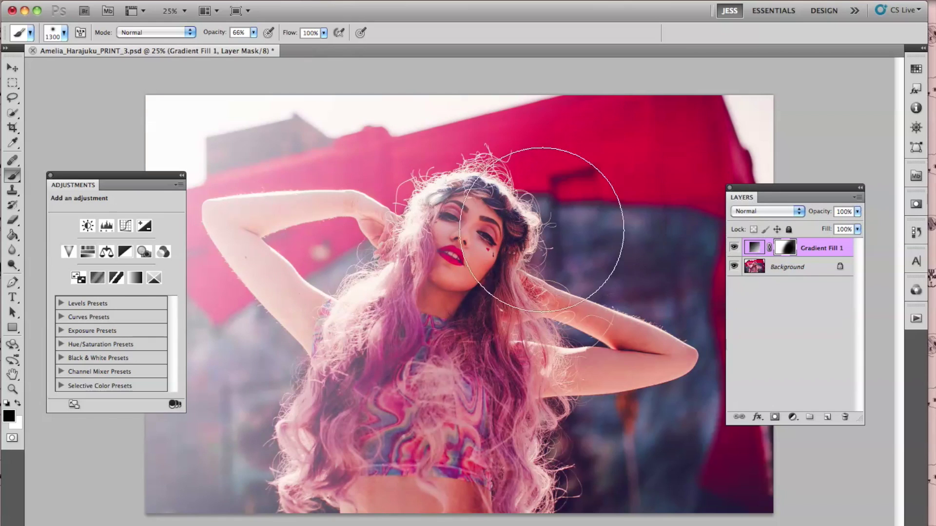
left_click_drag(165, 176, 169, 211)
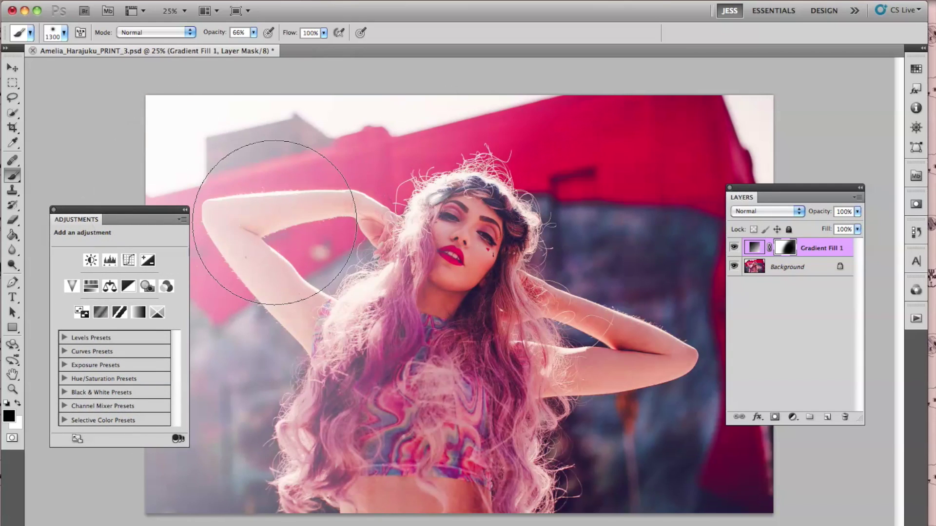
Step: Create a new layer above the gradient fill and sample the building's red as the foreground color
key("super+shift+n")
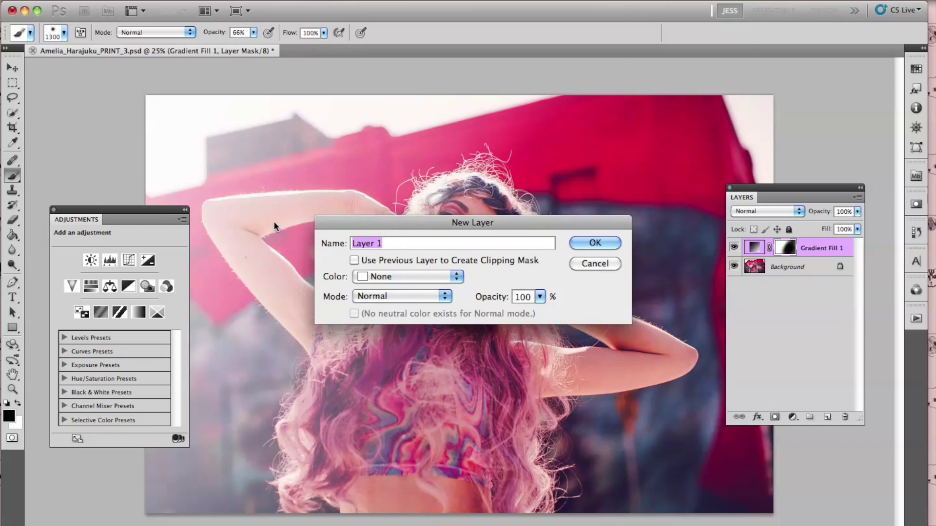
key("Return")
left_click(639, 135, "alt")
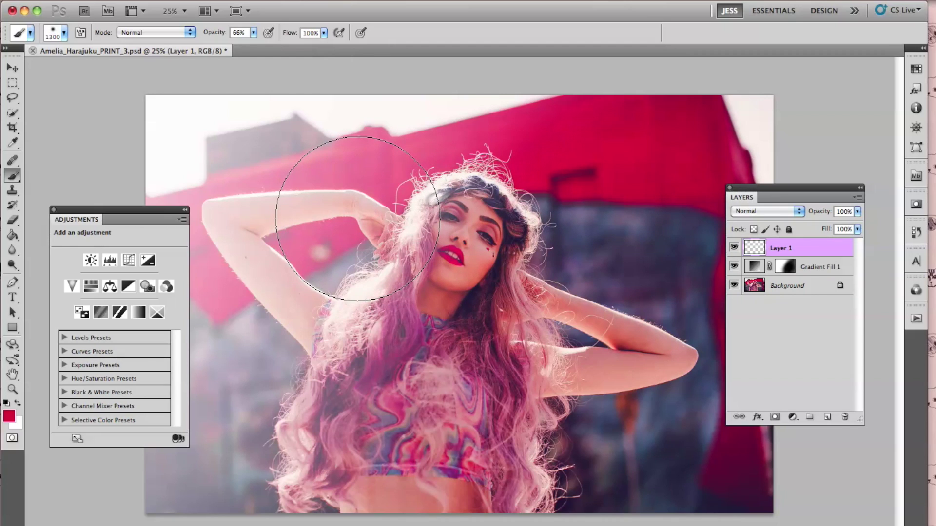
Step: Set the new layer to Overlay and paint red over the left side and hair with an 1100 px brush
key("bracketleft")
key("bracketleft")
key("bracketleft")
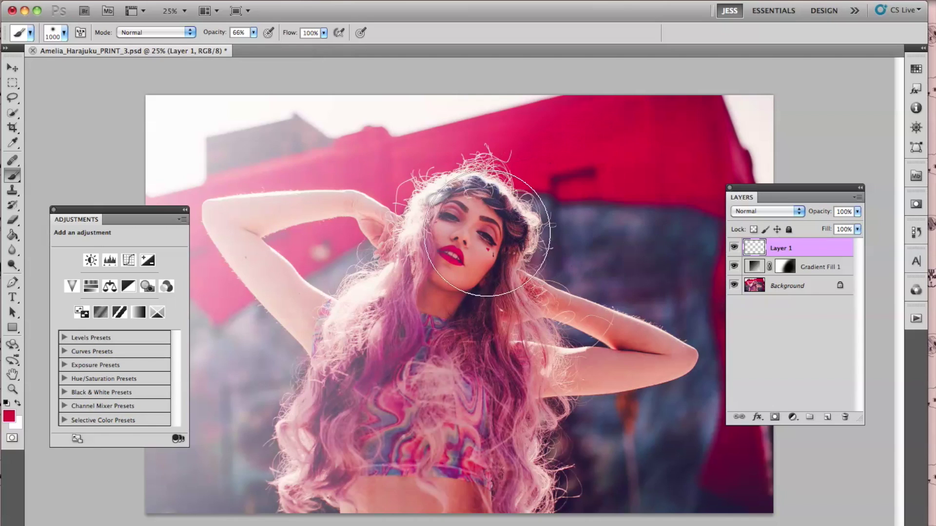
key("bracketright")
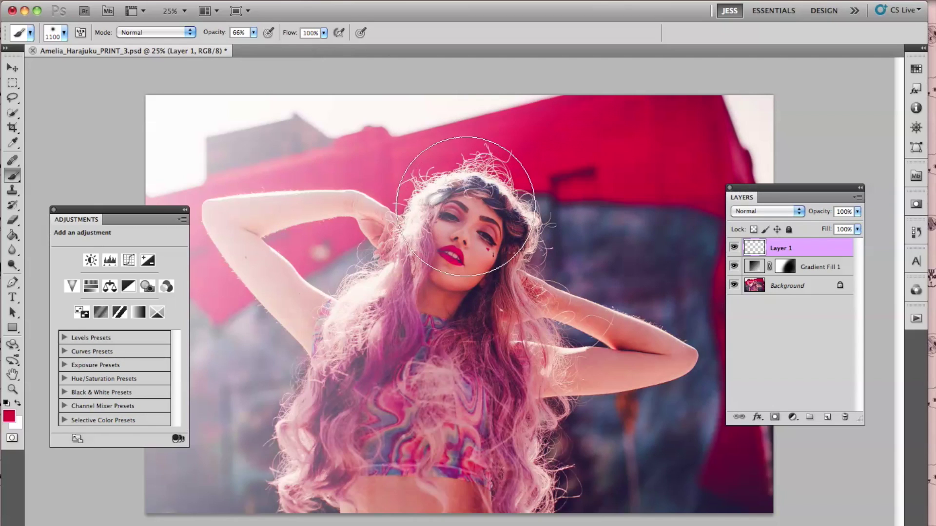
left_click(748, 214)
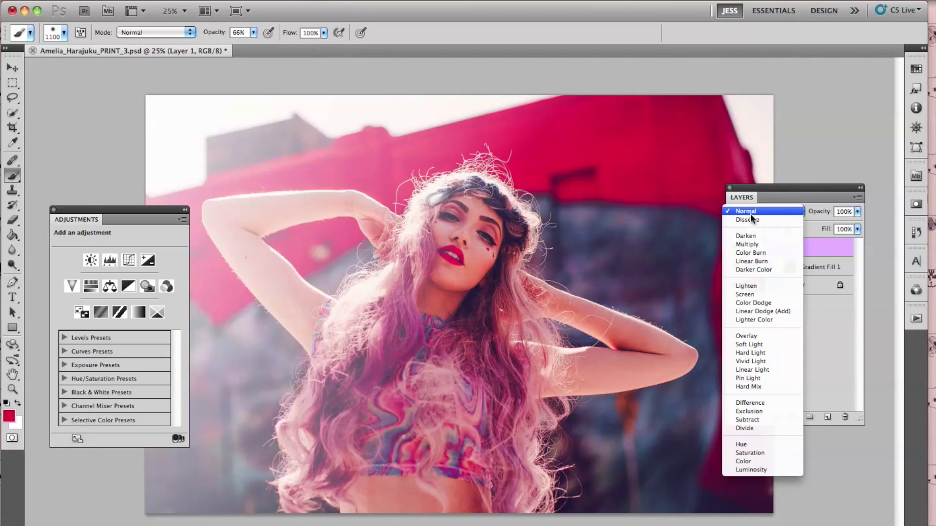
left_click(746, 337)
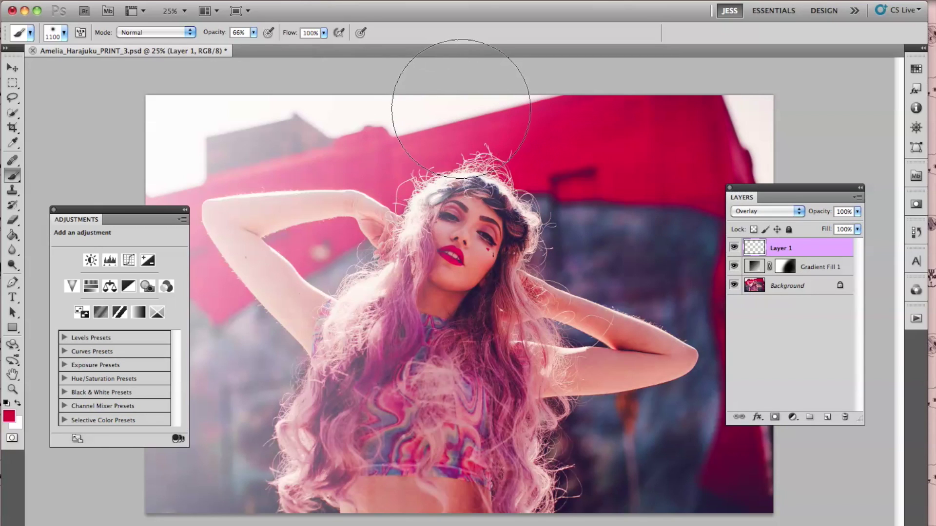
mouse_move(334, 311)
left_mouse_down()
mouse_move(126, 488)
mouse_move(161, 483)
left_mouse_up()
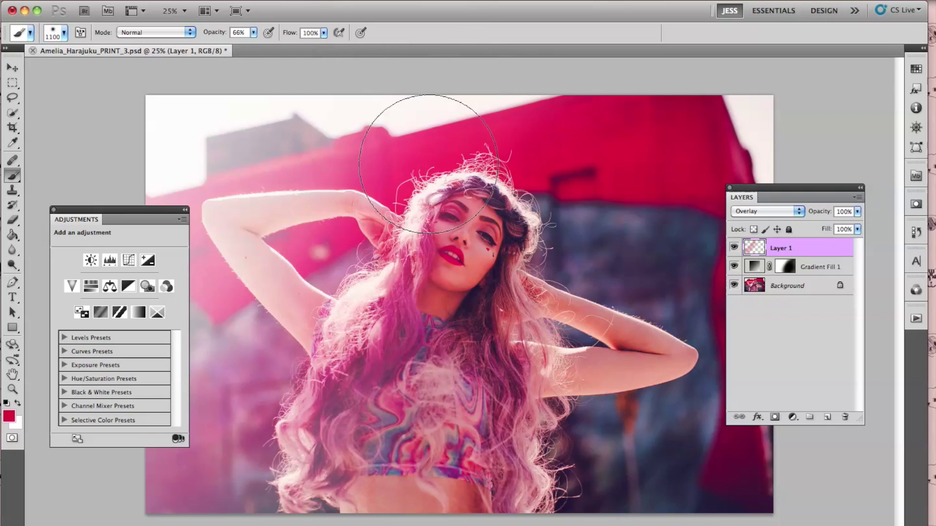
left_click_drag(170, 524, 373, 328)
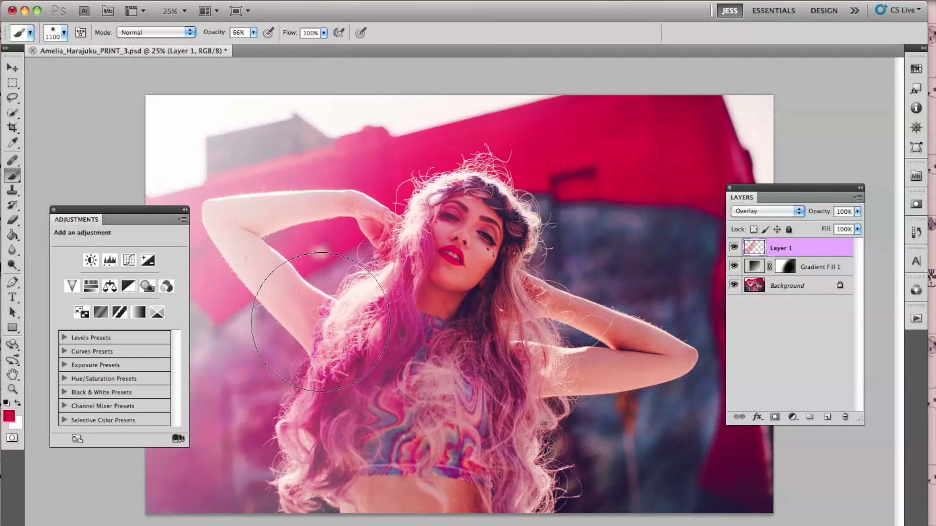
Step: Create another new layer on top and set its blend mode to Screen
key("ctrl+shift+n")
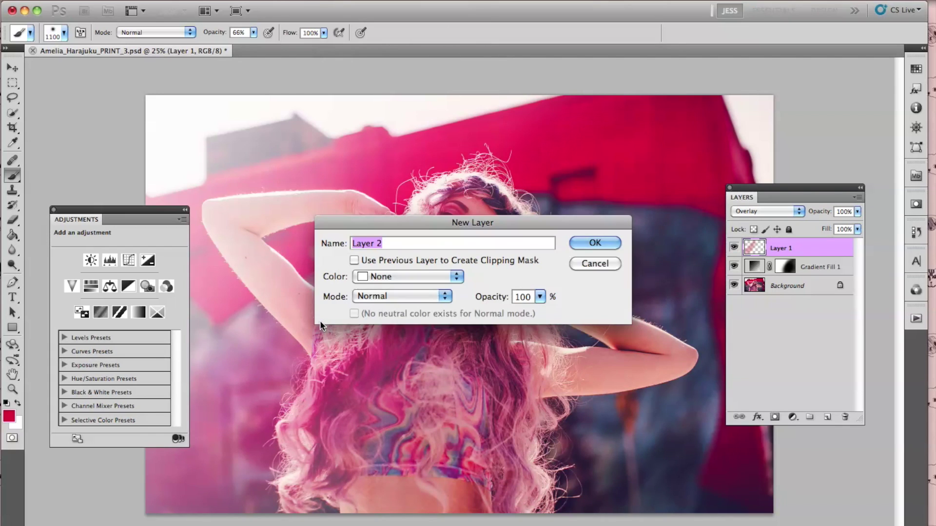
key("Return")
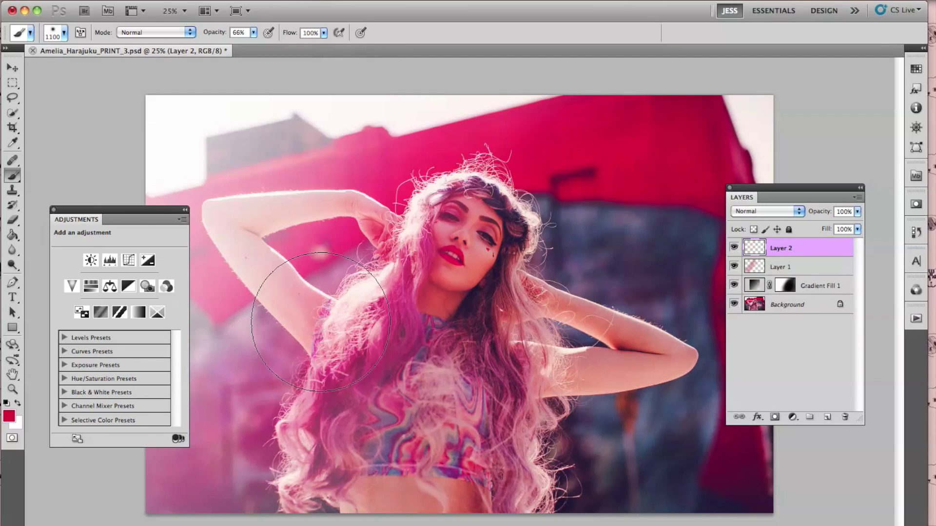
left_click(755, 210)
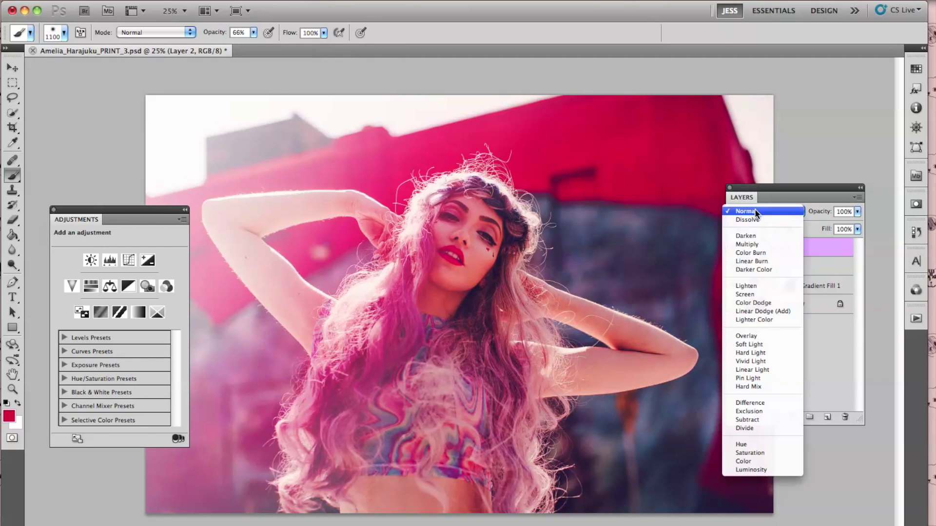
left_click(748, 295)
Step: Paint a red glow over the left side of the photo with a 1300 px brush at 99% opacity
key("bracketright")
key("bracketright")
left_click_drag(165, 209, 117, 216)
mouse_move(401, 208)
left_mouse_down()
mouse_move(236, 409)
mouse_move(230, 347)
mouse_move(439, 127)
mouse_move(424, 132)
mouse_move(238, 385)
mouse_move(169, 451)
mouse_move(284, 337)
left_mouse_up()
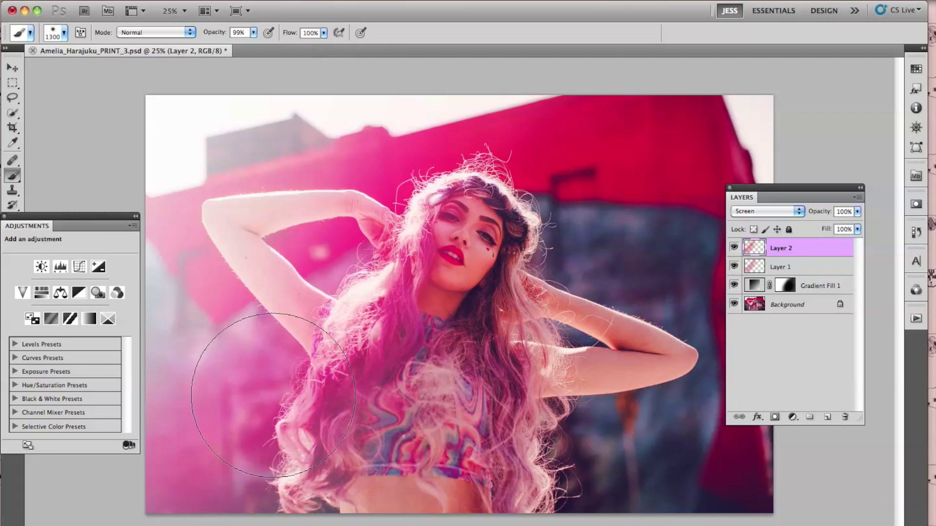
key("9")
key("9")
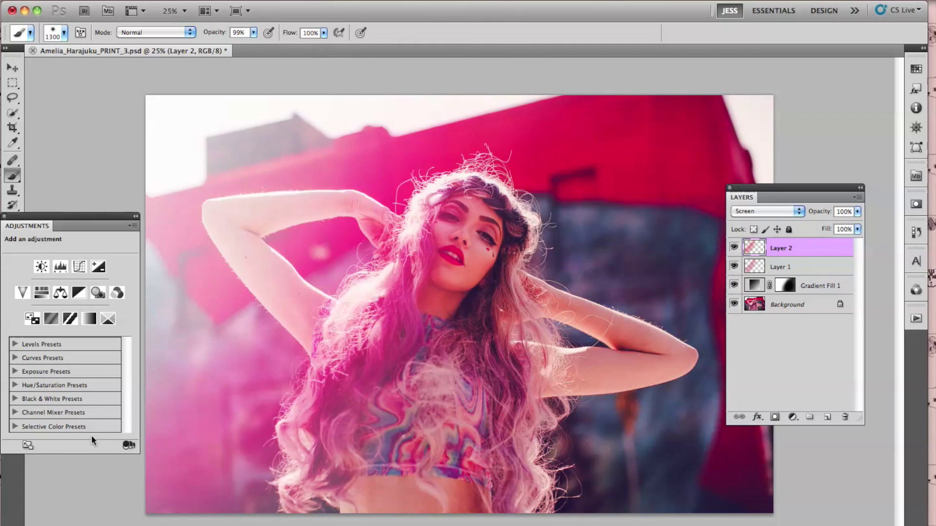
left_click_drag(84, 223, 156, 238)
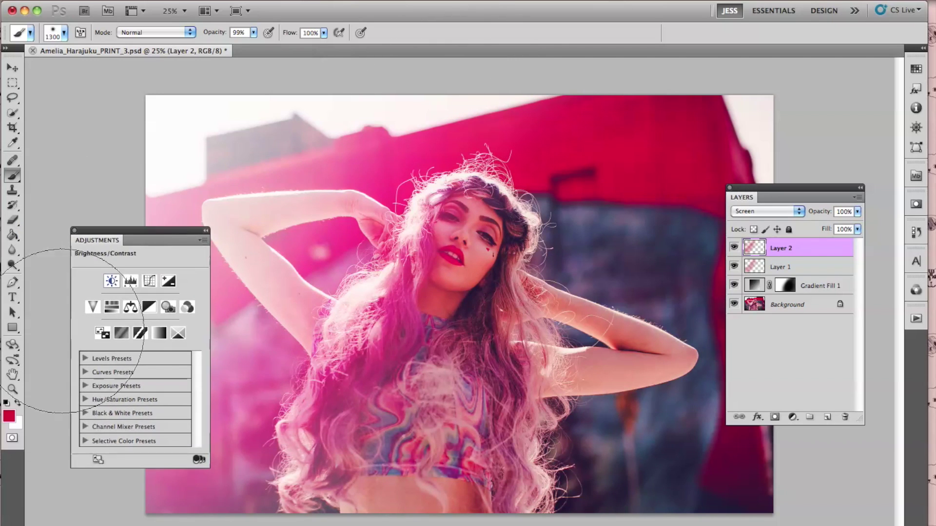
Step: Paint lighter pink (R 241, G 117, B 151) diagonally across the left side on the Screen layer and set the layer's opacity to 97%
left_click(9, 416)
left_click(528, 359)
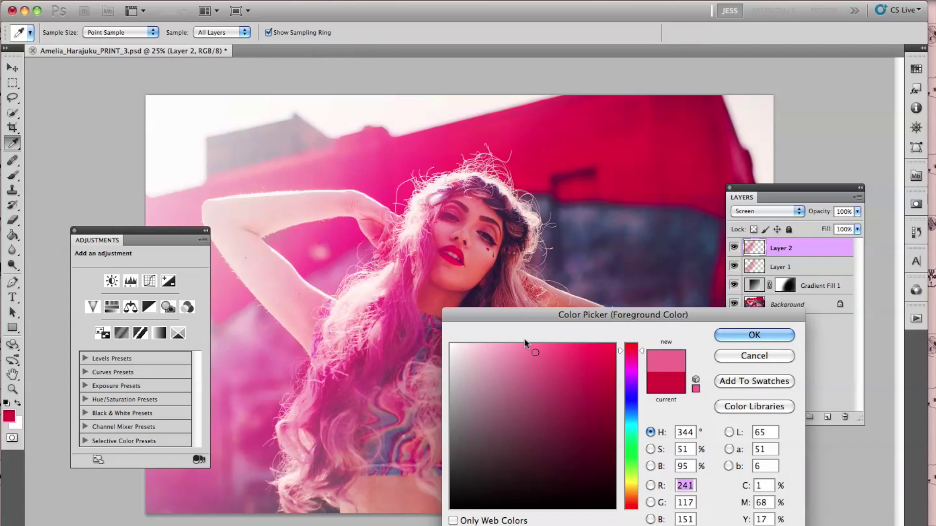
left_click(739, 334)
mouse_move(415, 98)
left_mouse_down()
mouse_move(390, 191)
mouse_move(273, 371)
mouse_move(190, 436)
left_mouse_up()
mouse_move(814, 211)
left_mouse_down()
mouse_move(801, 211)
mouse_move(812, 212)
left_mouse_up()
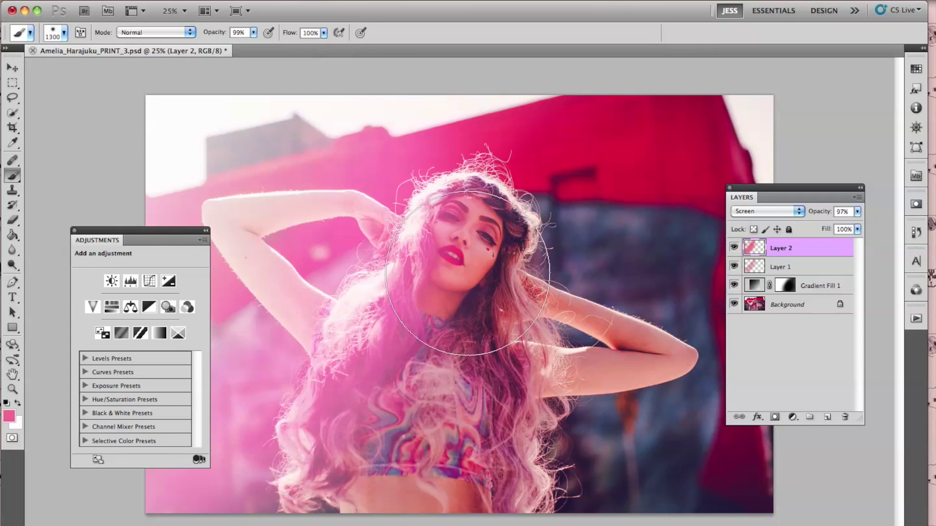
Step: Create a new layer on top in Overlay mode and choose a light yellow foreground color (R 241, G 237, B 117)
key("super+shift+n")
key("Return")
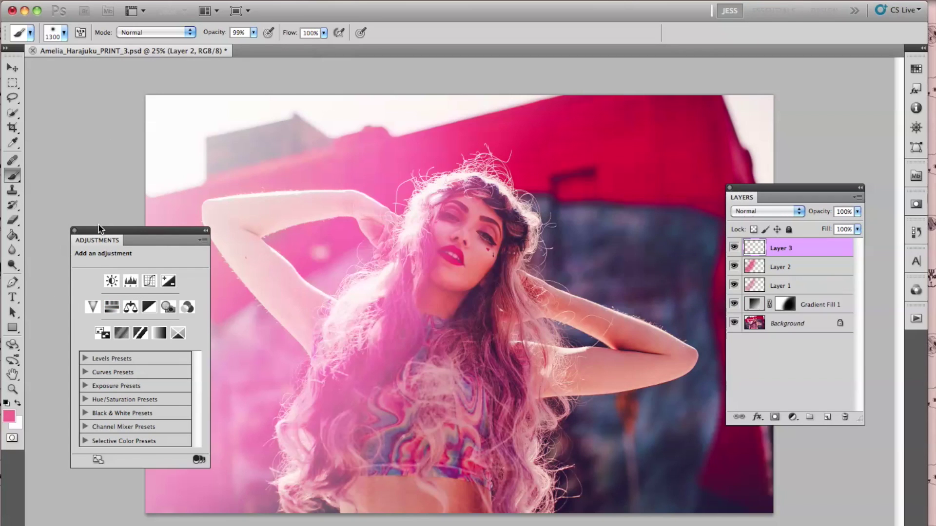
left_click(9, 417)
left_click(631, 484)
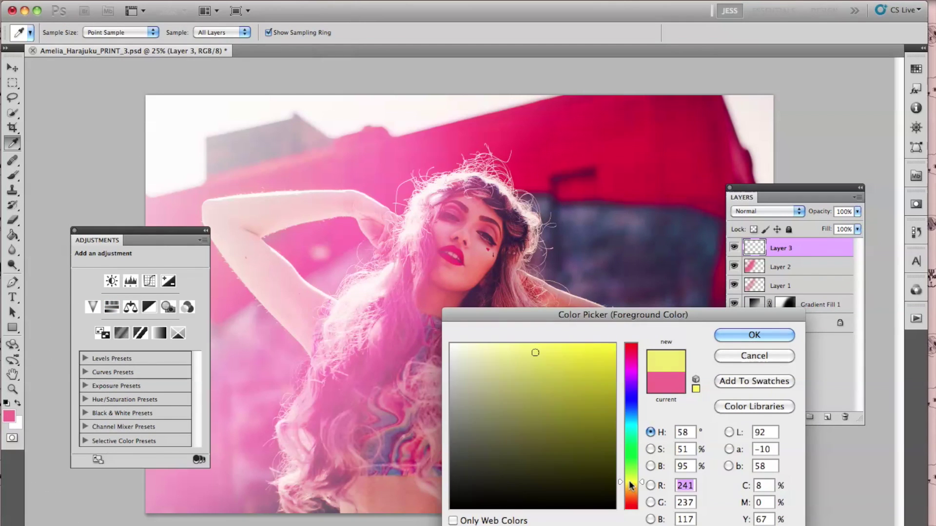
left_click(745, 333)
left_click(765, 214)
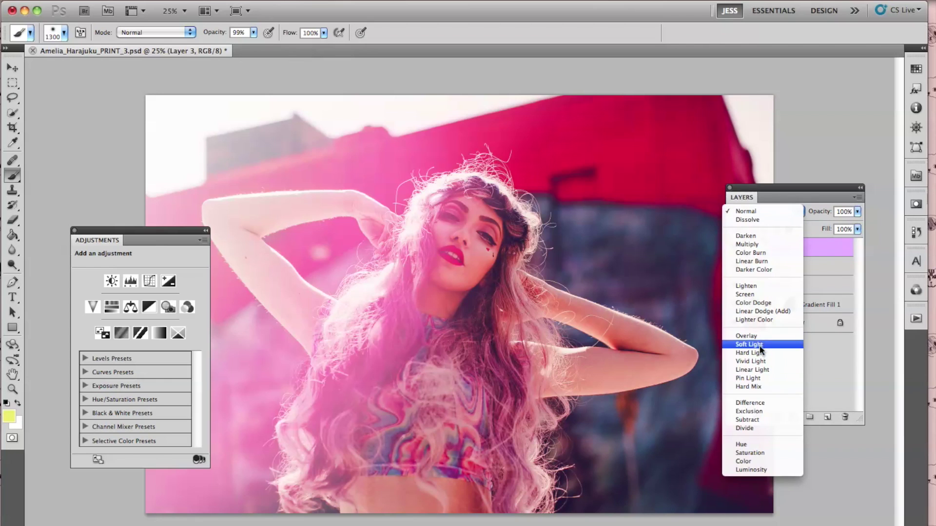
left_click(756, 334)
Step: Paint yellow diagonally across the photo's left side with the 1300 px brush and set the layer's opacity to 33%
left_click_drag(276, 393, 147, 483)
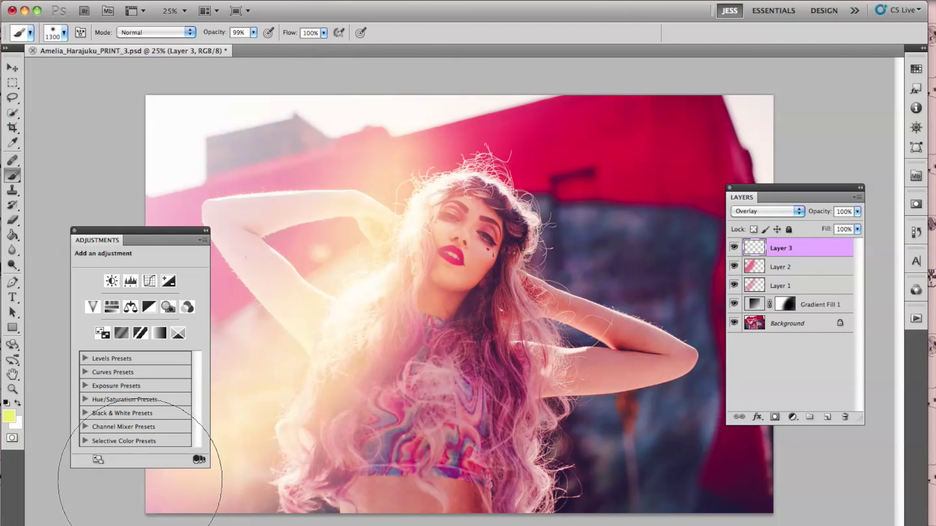
key("super+z")
mouse_move(441, 145)
left_mouse_down()
mouse_move(332, 297)
mouse_move(251, 382)
mouse_move(94, 498)
left_mouse_up()
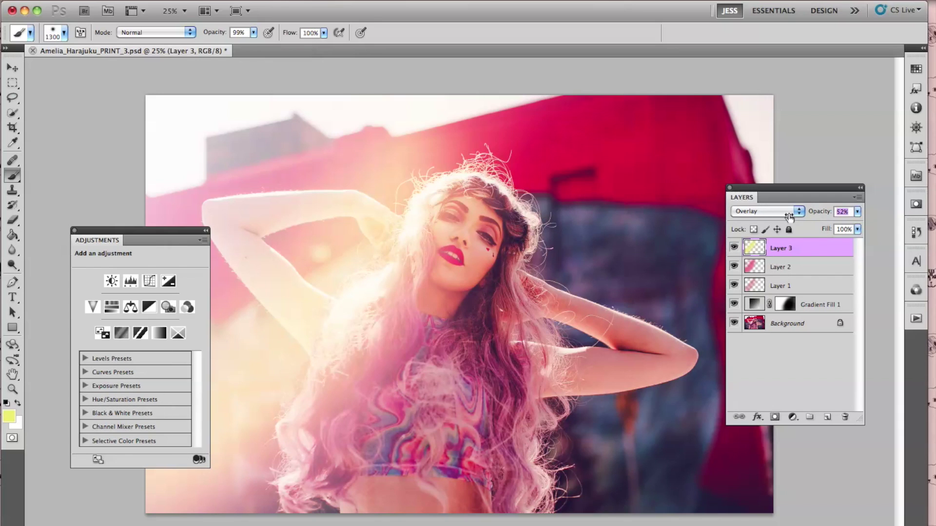
type("33")
Step: Try Soft Light at 68% opacity on the yellow layer, compare it hidden and shown, and return to Overlay
left_click(776, 213)
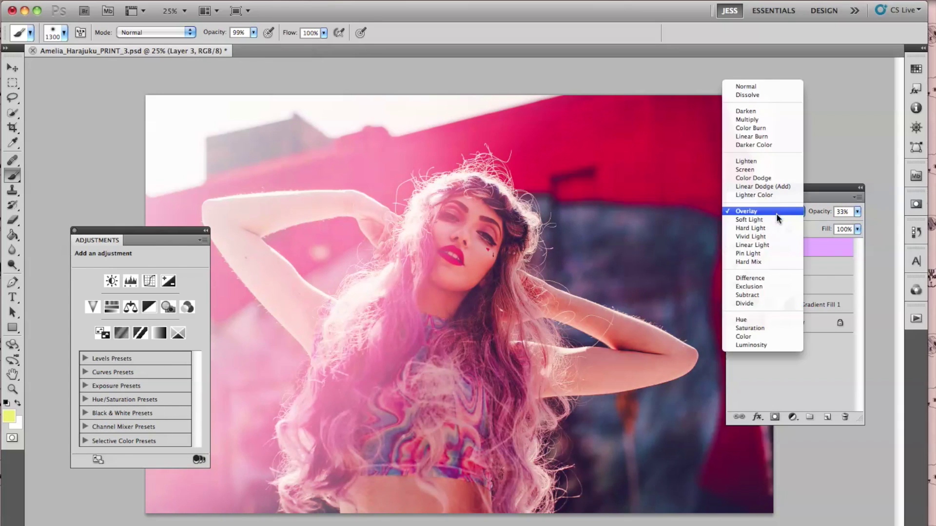
left_click(778, 219)
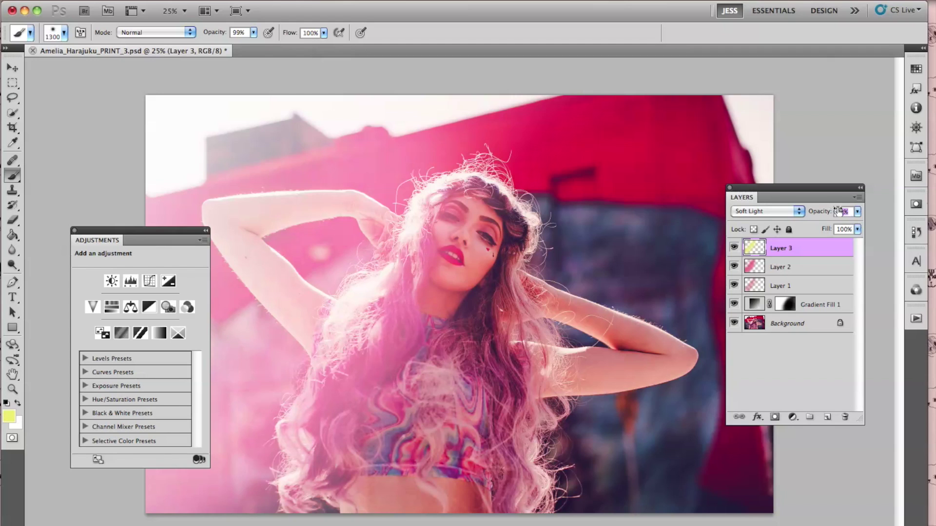
left_click(734, 248)
left_click(734, 248)
left_click(734, 248)
left_click(734, 248)
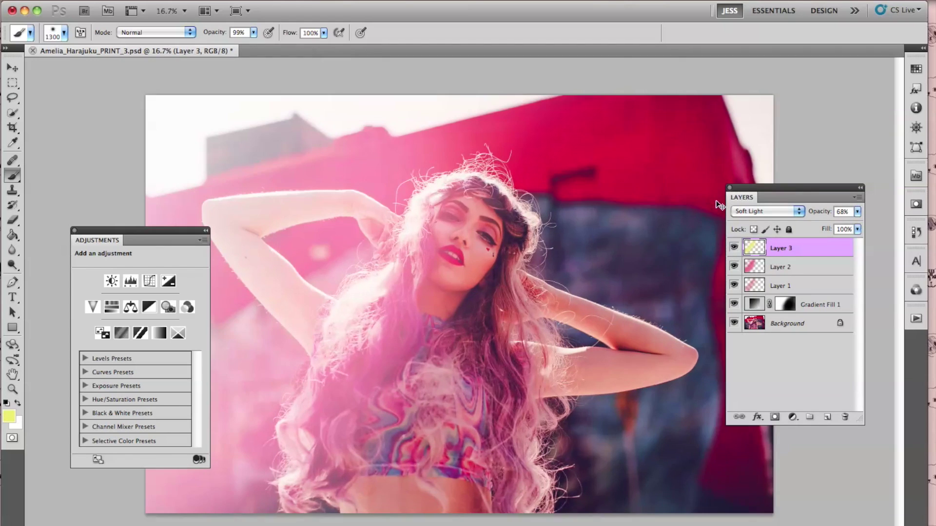
left_click(734, 248)
left_click(733, 248)
left_click(765, 211)
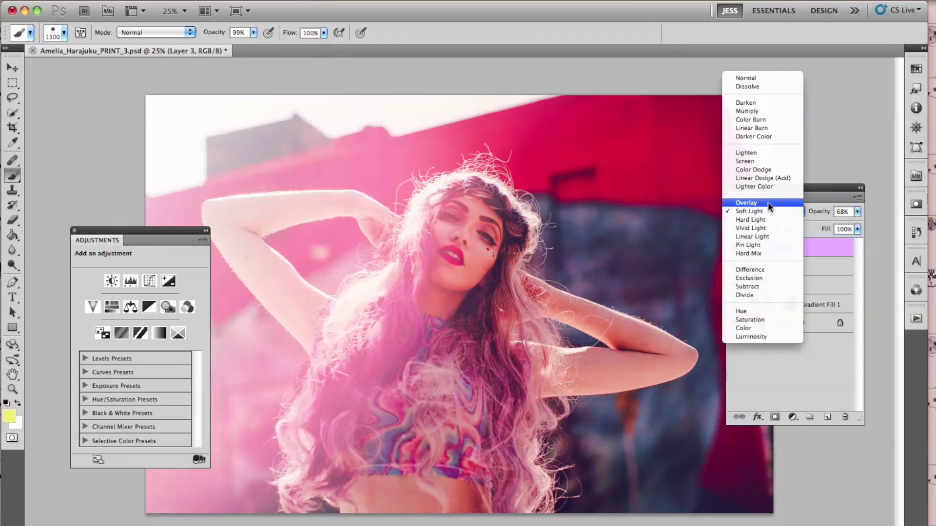
left_click(768, 201)
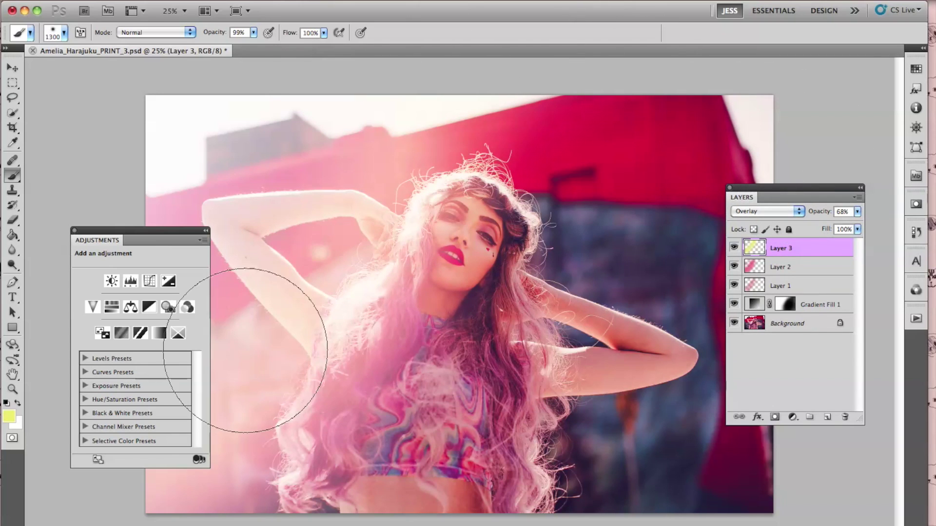
Step: Paint dark purple over the yellow diagonally across the left side and set the layer's opacity to 14%
left_click(9, 416)
left_click(406, 440)
left_click_drag(406, 441, 401, 434)
key("Return")
key("b")
mouse_move(394, 175)
left_mouse_down()
mouse_move(442, 94)
mouse_move(272, 387)
mouse_move(205, 439)
left_mouse_up()
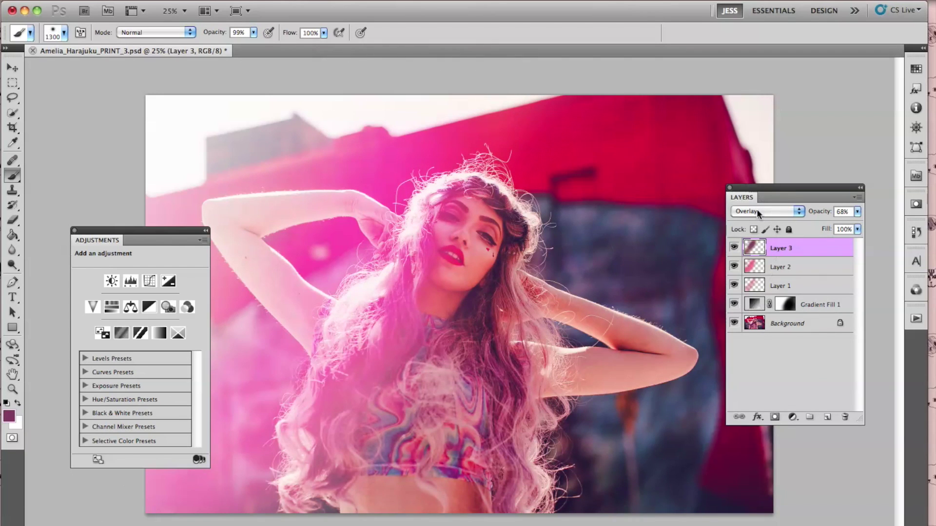
left_click_drag(812, 213, 776, 212)
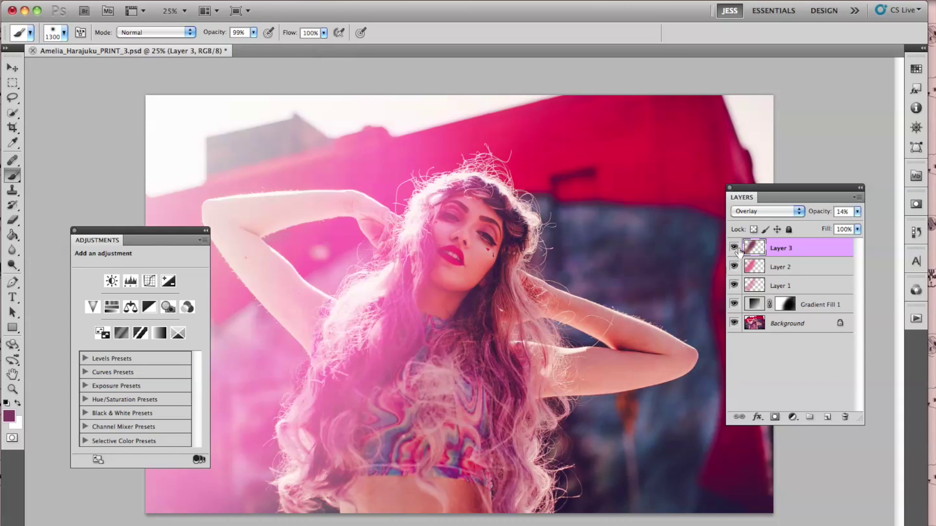
Step: Create another new layer and prepare a white brush at 1100 px and 22% opacity
key("super+minus")
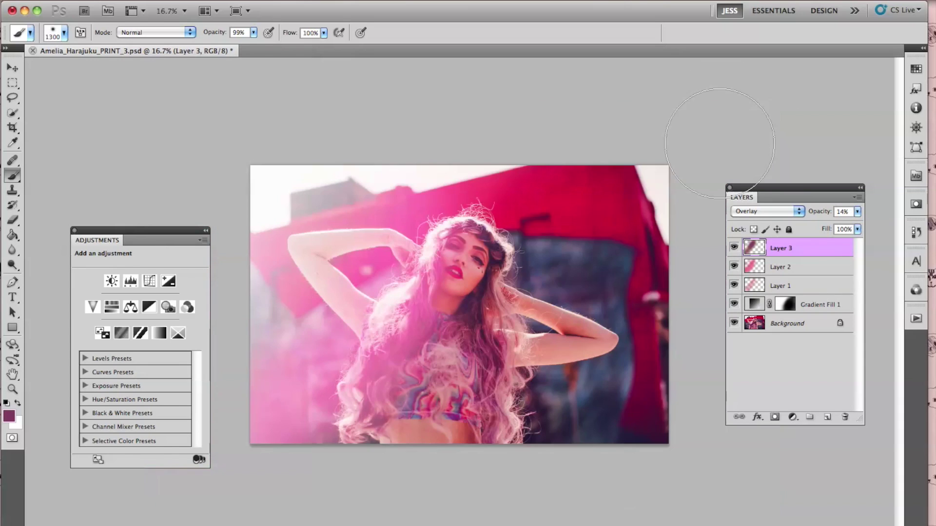
key("super+shift+n")
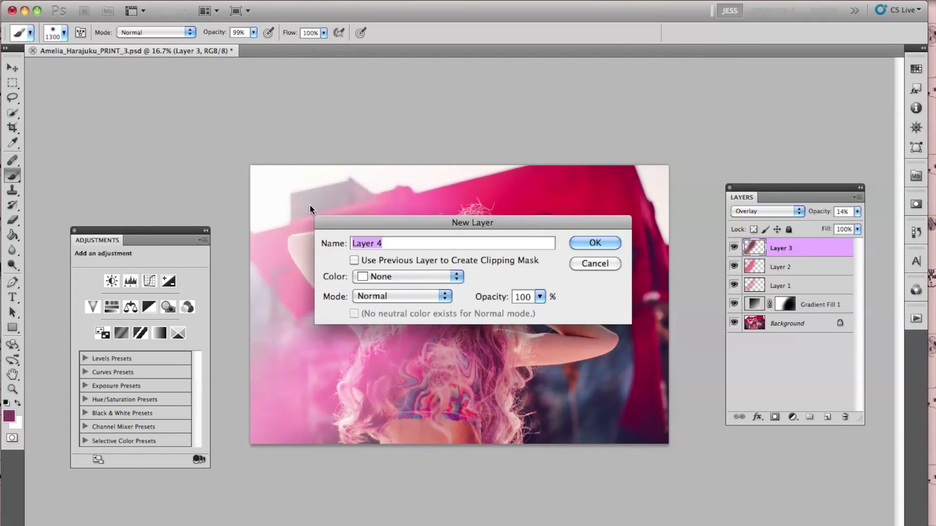
key("Return")
key("x")
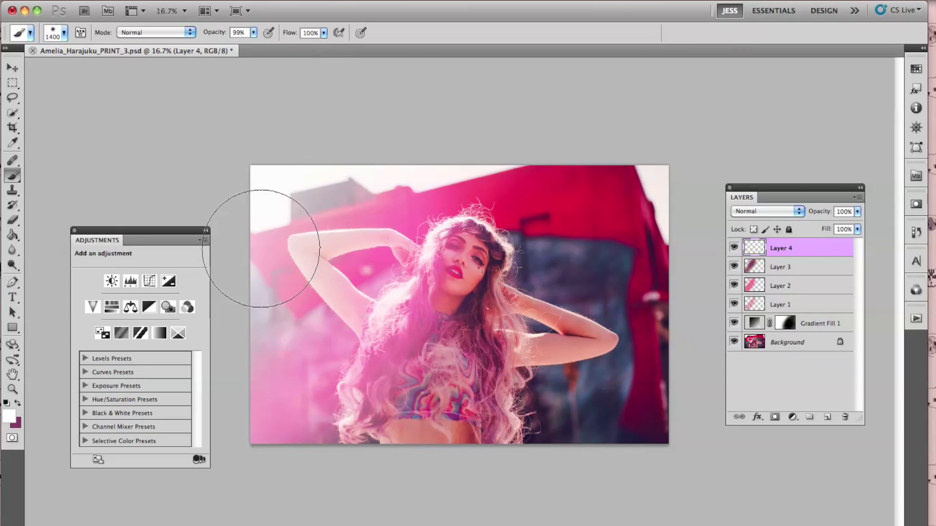
key("bracketleft")
key("bracketleft")
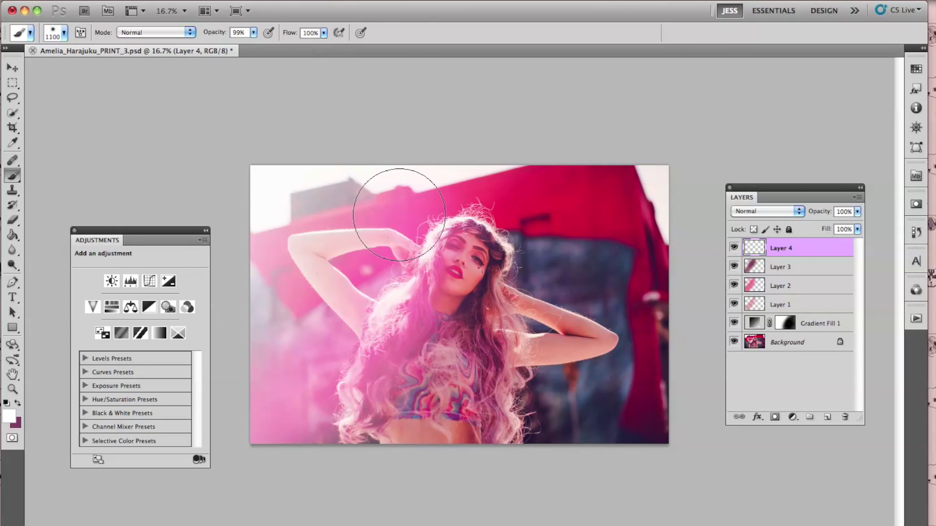
key("2")
key("2")
Step: Paint a faint white haze diagonally across the left side of the photo on Layer 4, undoing unwanted strokes
mouse_move(453, 165)
left_mouse_down()
mouse_move(371, 304)
mouse_move(286, 380)
left_mouse_up()
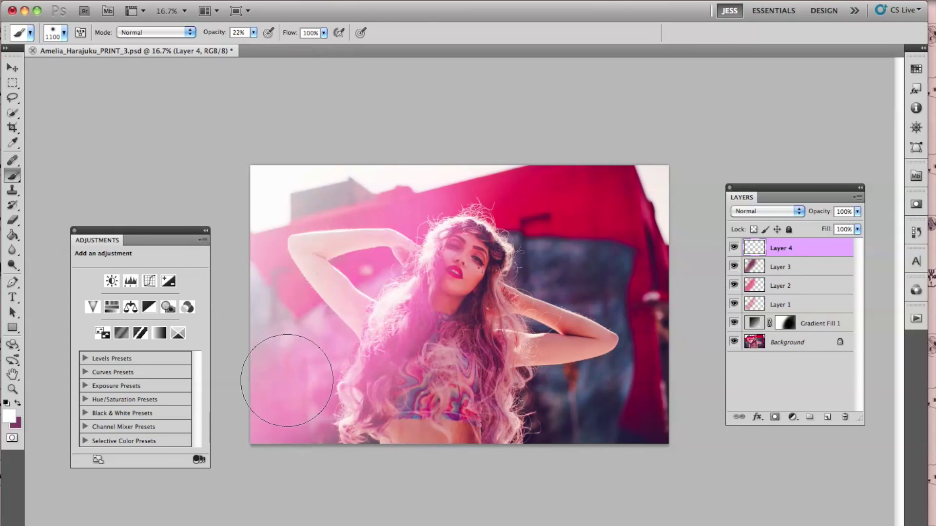
key("super+z")
left_click_drag(432, 176, 159, 459)
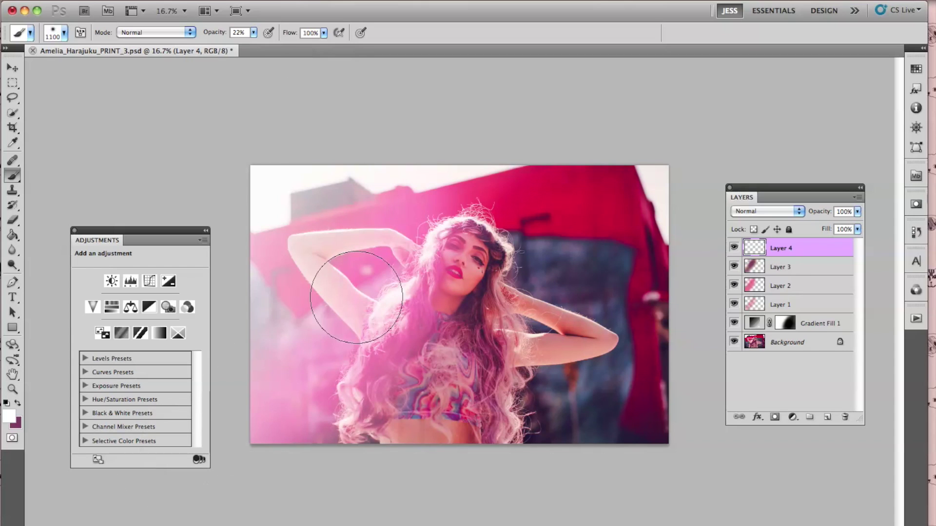
key("super+z")
key("super+z")
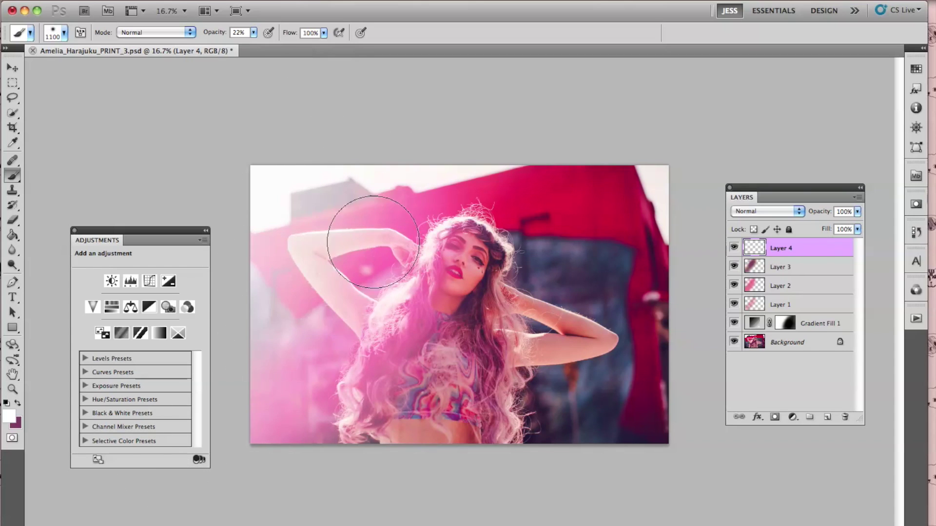
left_click_drag(307, 342, 293, 371)
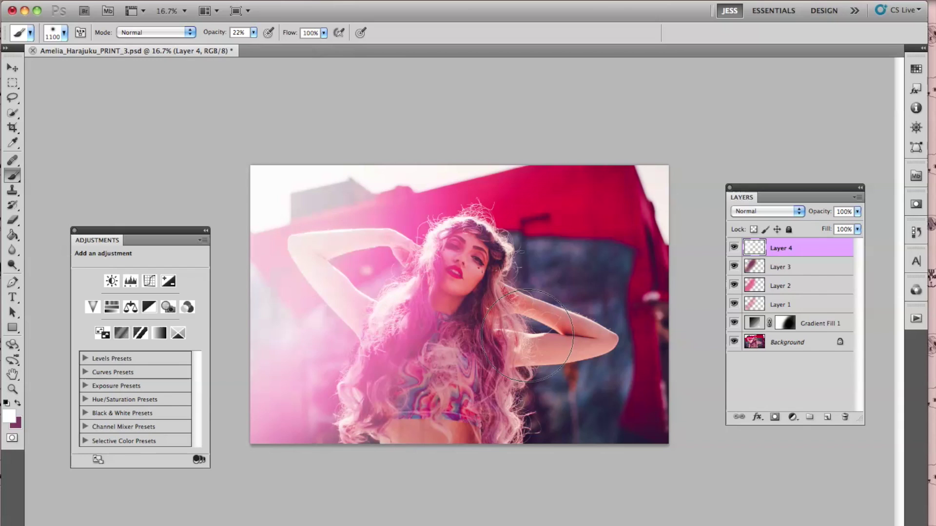
left_click_drag(445, 230, 301, 502)
key("super+z")
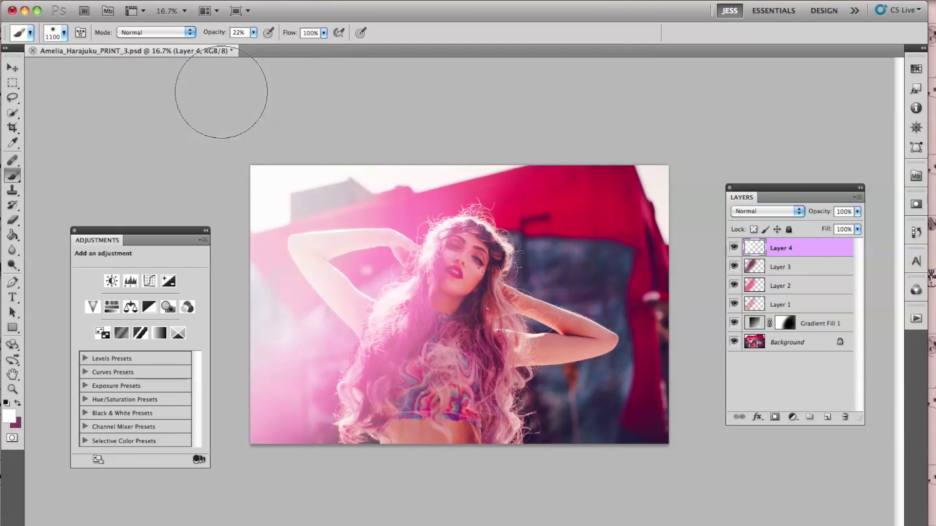
Step: Add a Curves adjustment layer and shape a gentle S-curve with lowered shadows and a highlight point at input 207, output 210
left_click(195, 1)
mouse_move(312, 120)
left_click(382, 149)
key("Return")
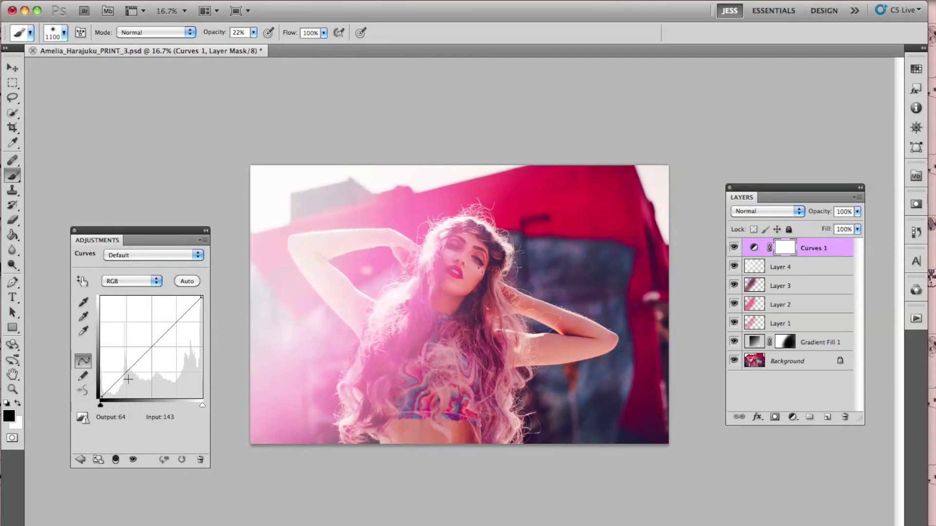
left_click_drag(133, 368, 136, 374)
left_click_drag(181, 320, 183, 315)
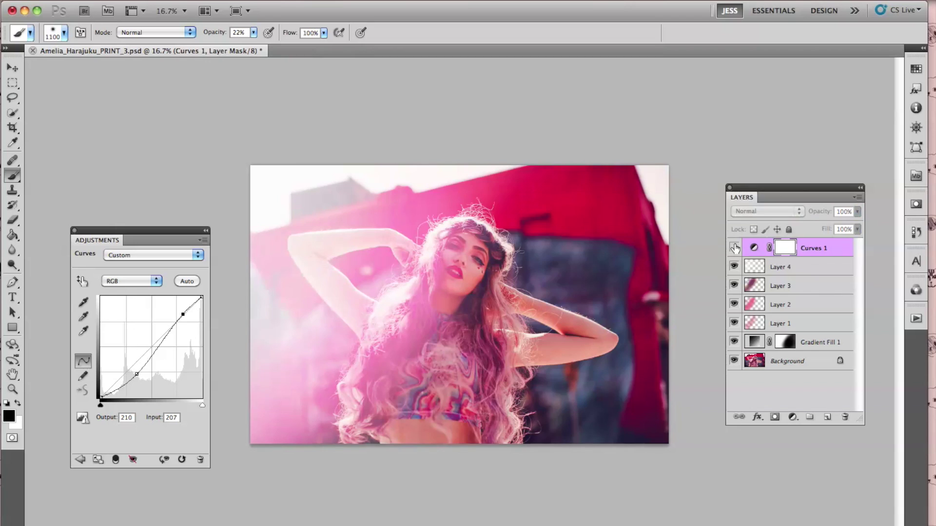
Step: Group Layer 4 through Gradient Fill 1 and compare the photo with the group hidden and shown
left_click(780, 273)
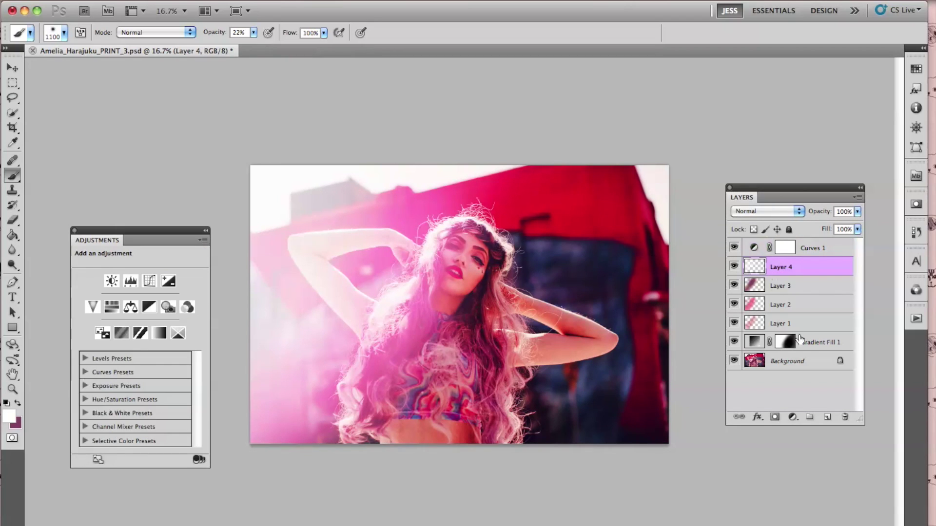
left_click(822, 343, "shift")
key("super+g")
left_click(734, 265)
left_click(735, 264)
left_click(734, 264)
left_click(734, 265)
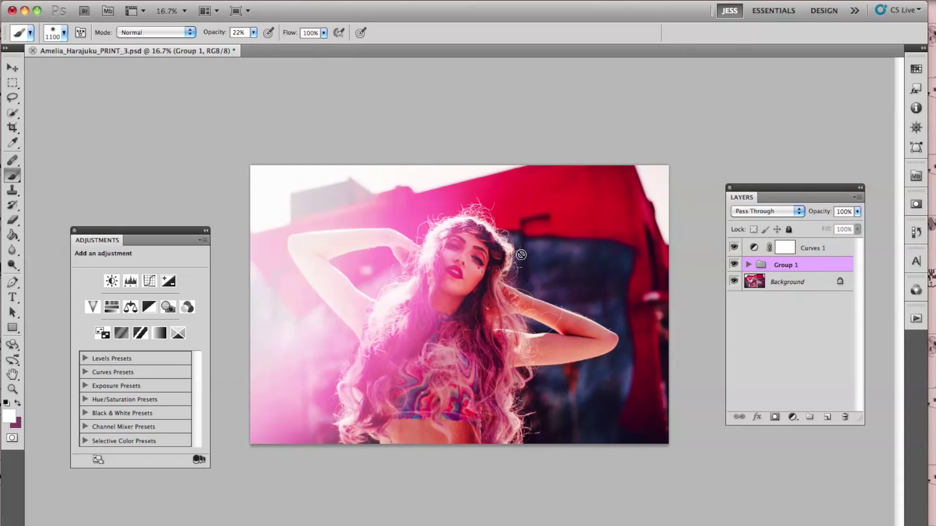
Step: Expand the group, delete Layers 1 to 4 from it, and compare the photo with the gradient fill hidden and shown
left_click(747, 265)
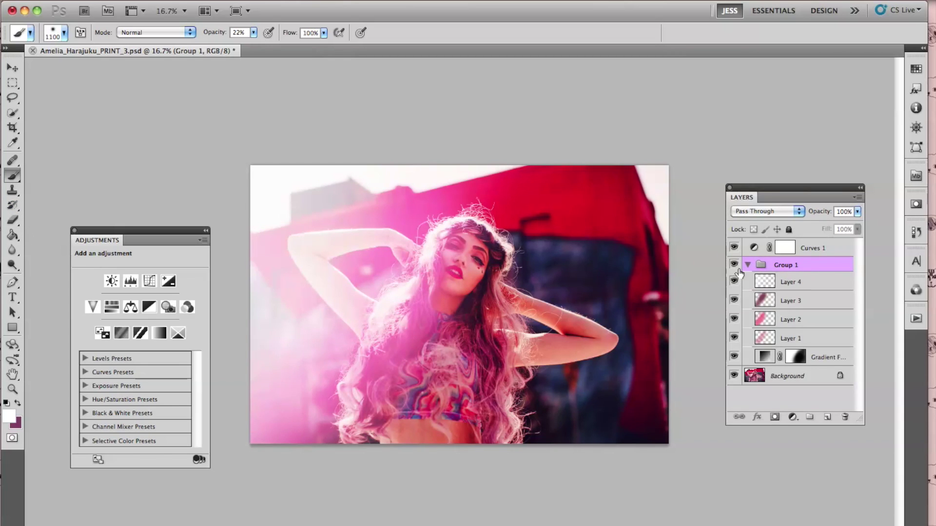
left_click(733, 264)
left_click(794, 286)
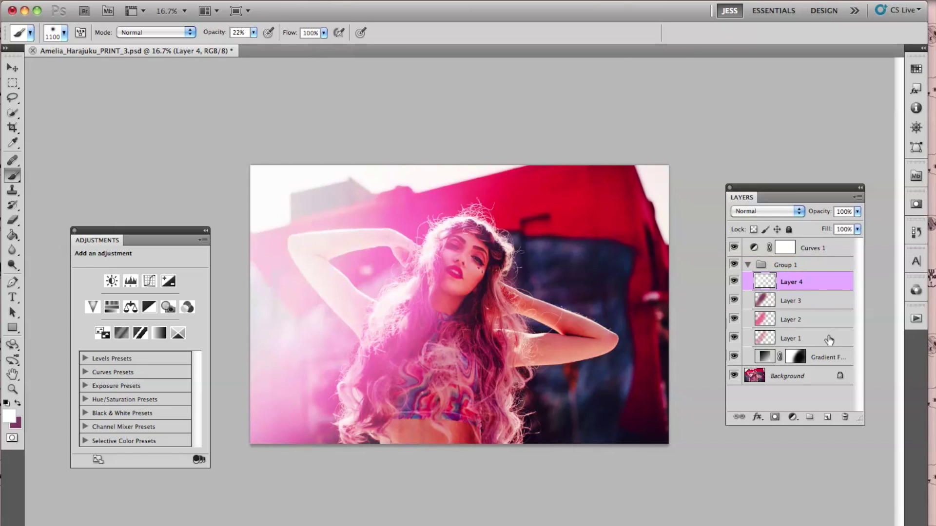
left_click(832, 338, "shift")
left_click_drag(833, 321, 845, 417)
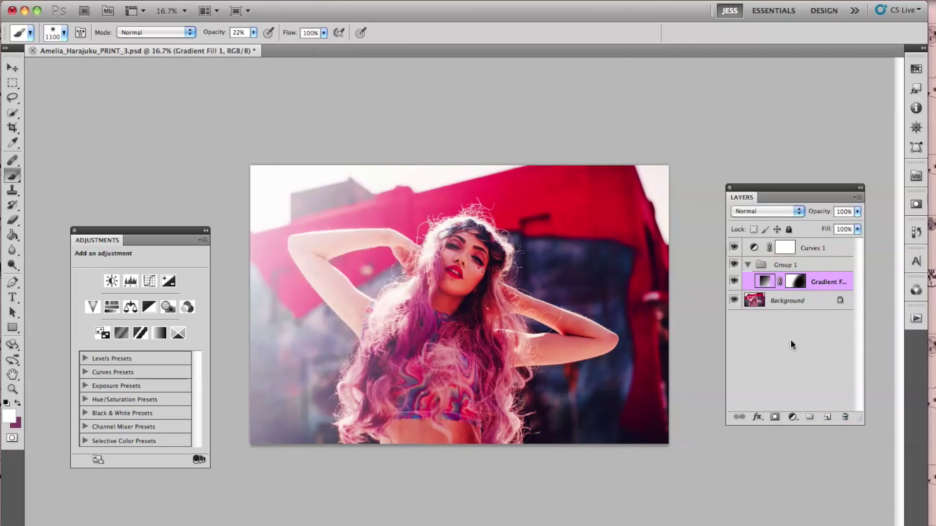
left_click(735, 281)
left_click(735, 282)
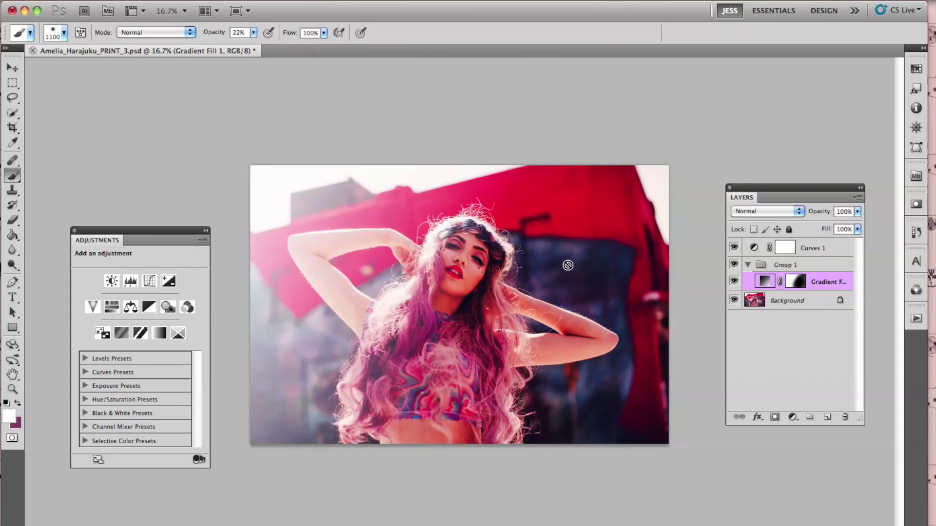
Step: Add a second gradient fill layer above the first using the purple-to-transparent preset
left_click(793, 417)
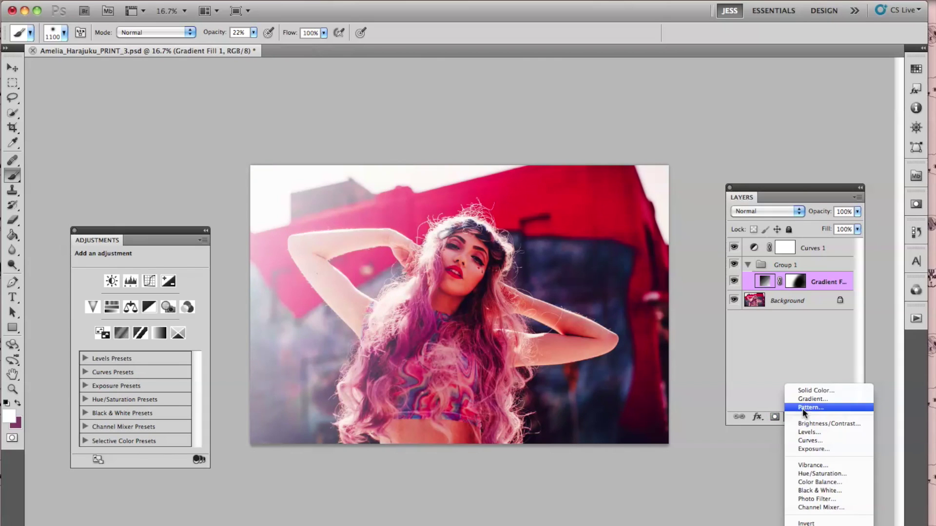
left_click(810, 400)
left_click(668, 330)
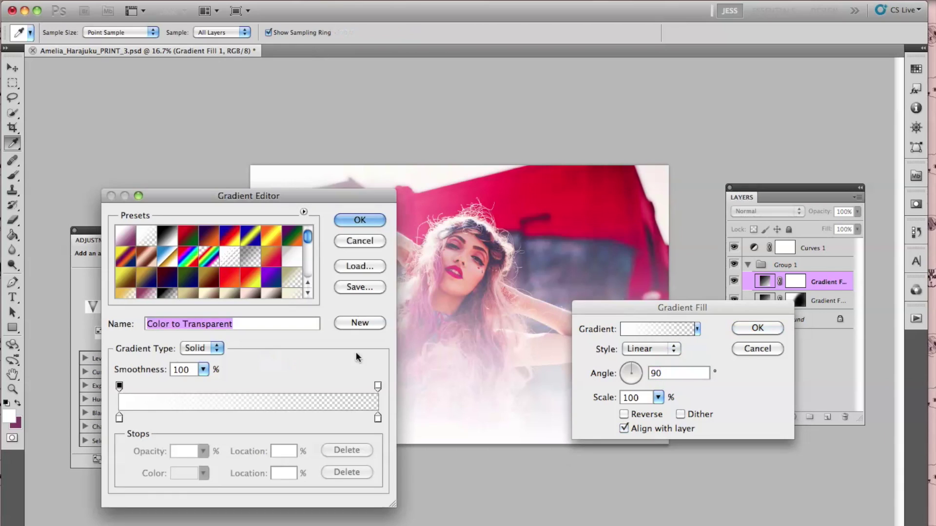
left_click_drag(308, 235, 309, 266)
left_click(275, 252)
left_click(287, 250)
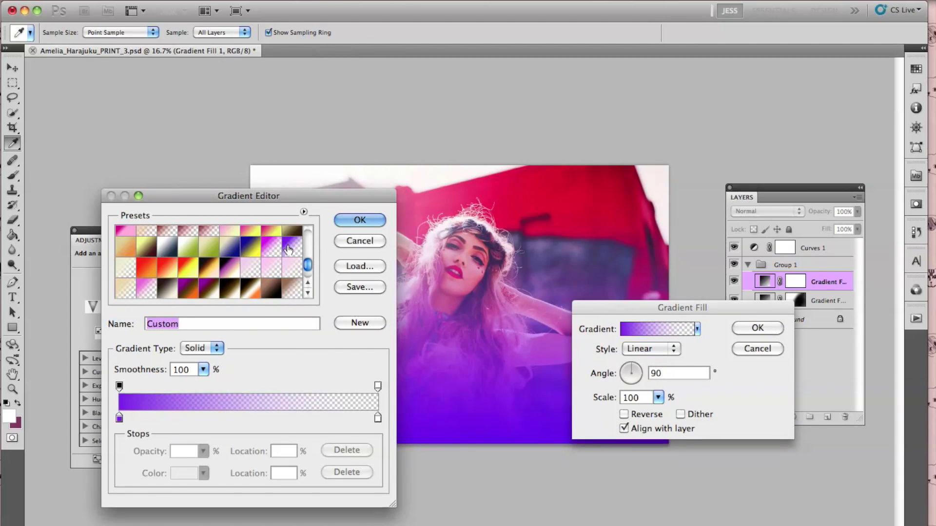
left_click(343, 222)
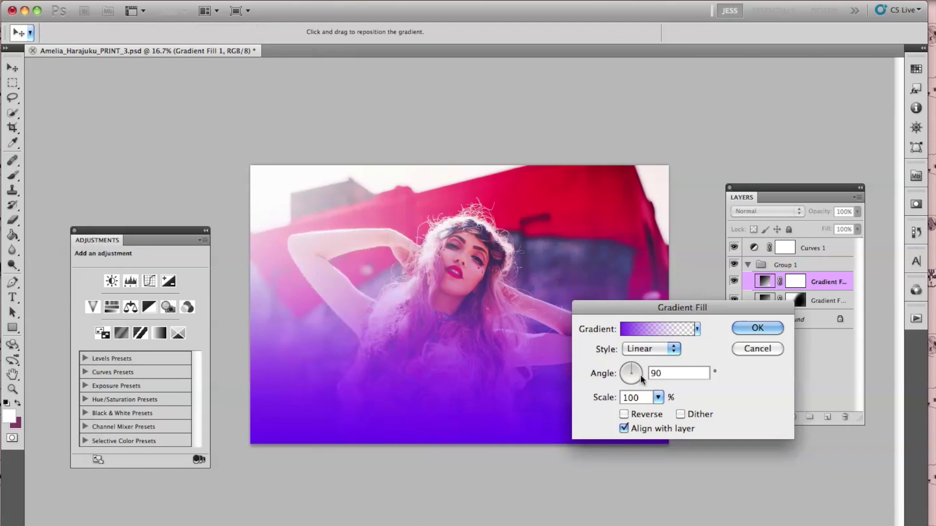
Step: Set the gradient's angle to -27.9° and reposition it so the purple comes from the photo's upper-left side
left_click_drag(640, 372, 642, 377)
left_click_drag(428, 251, 454, 273)
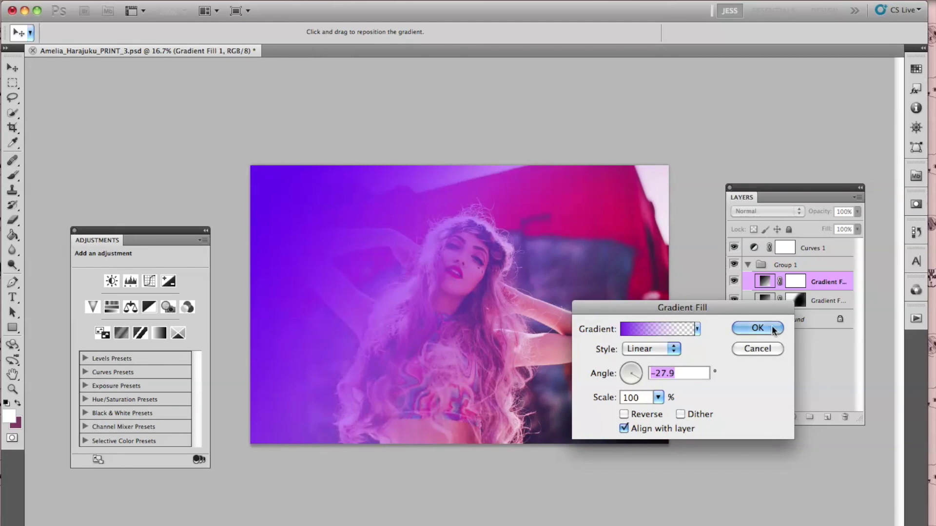
left_click(756, 329)
Step: Accept the purple gradient fill, try it in Overlay mode with the layer hidden and shown, and set its blend mode to Screen
left_click(780, 213)
left_click(757, 336)
left_click(734, 281)
left_click(734, 281)
left_click(765, 211)
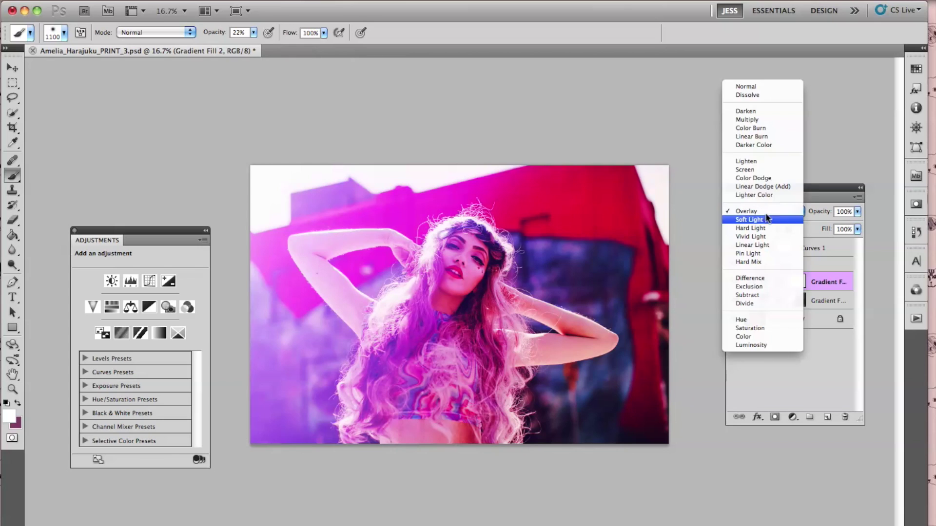
left_click(765, 175)
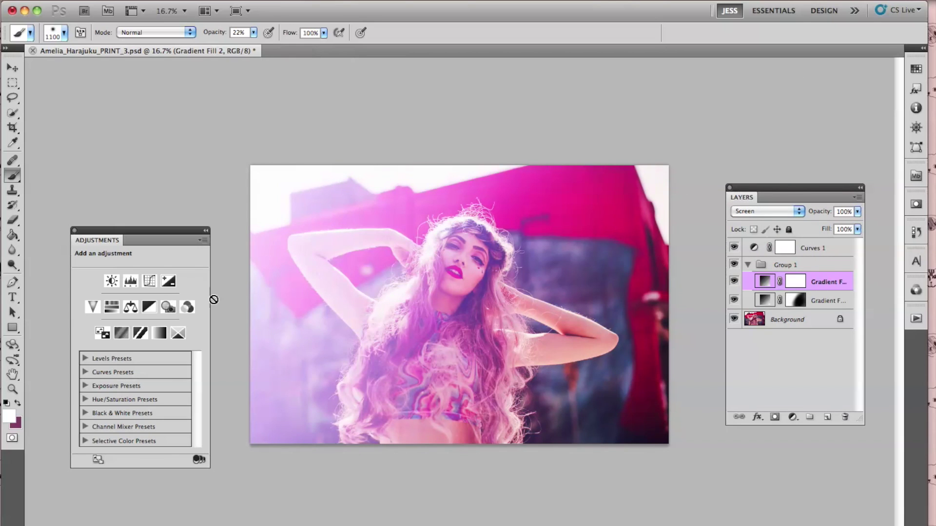
Step: Paint black at 22% opacity on the Gradient Fill 2 mask to soften the purple over the subject and the photo's right side
left_click(797, 283)
key("d")
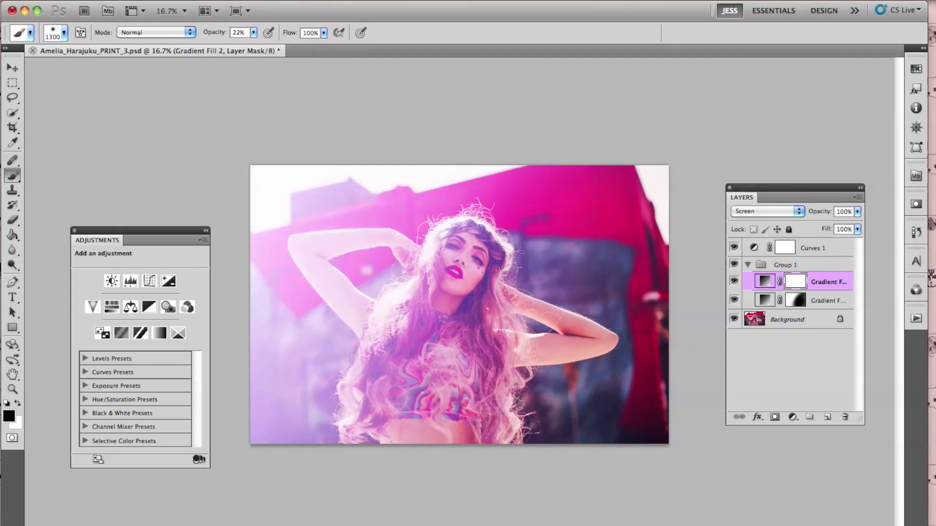
mouse_move(523, 187)
left_mouse_down()
mouse_move(403, 445)
mouse_move(557, 313)
mouse_move(564, 278)
mouse_move(580, 275)
mouse_move(570, 259)
mouse_move(488, 331)
mouse_move(648, 218)
left_mouse_up()
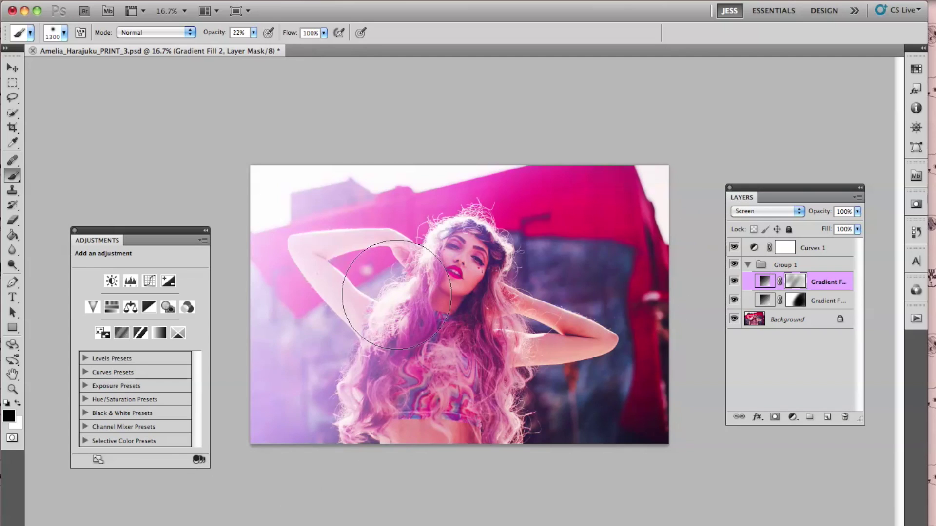
Step: Add a third gradient fill layer above the purple one using the blue-to-transparent preset
left_click(793, 417)
left_click(802, 400)
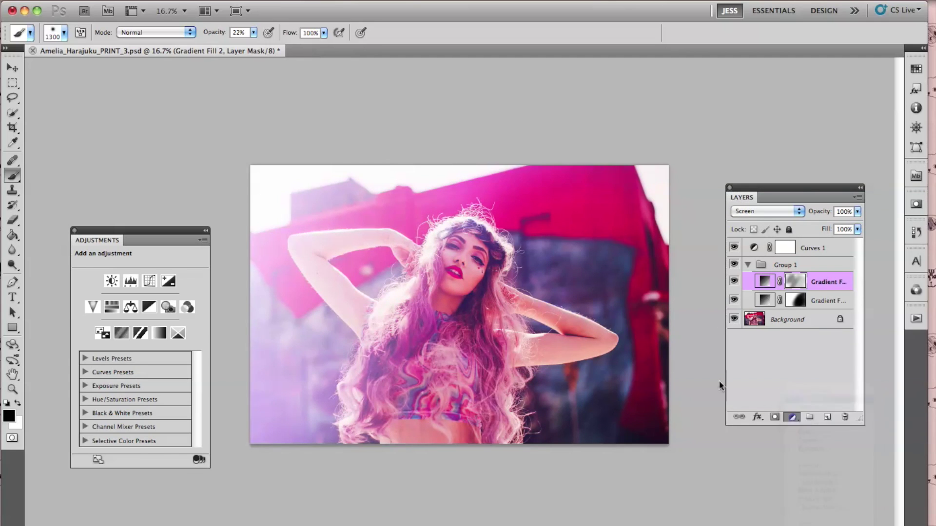
left_click(652, 330)
left_click_drag(310, 241, 311, 282)
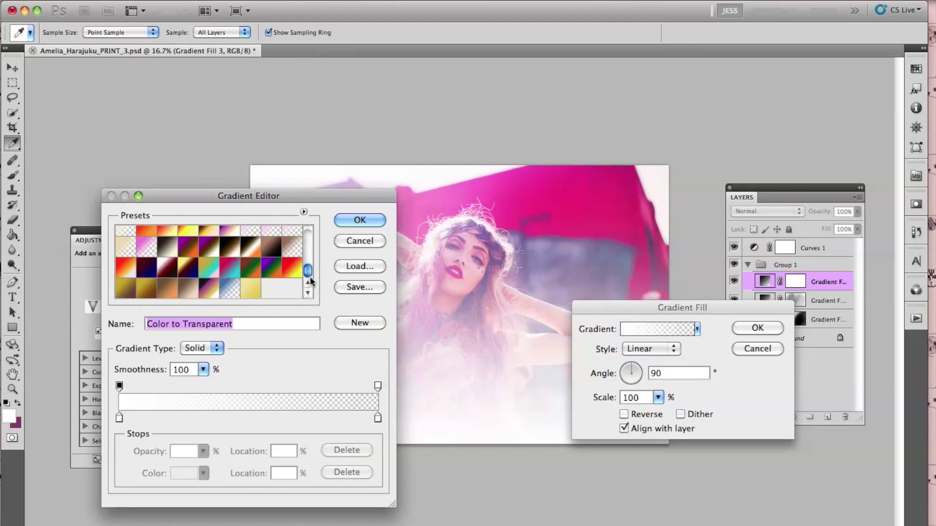
left_click(229, 289)
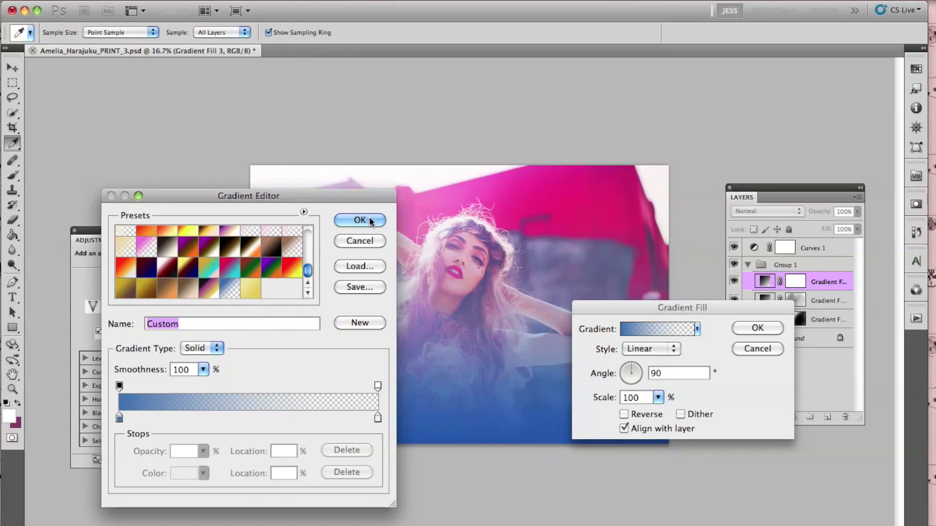
left_click(360, 219)
Step: Set the blue gradient's angle to -22.62° and reposition it so the blue comes from the photo's upper-left side
left_click_drag(639, 370, 642, 377)
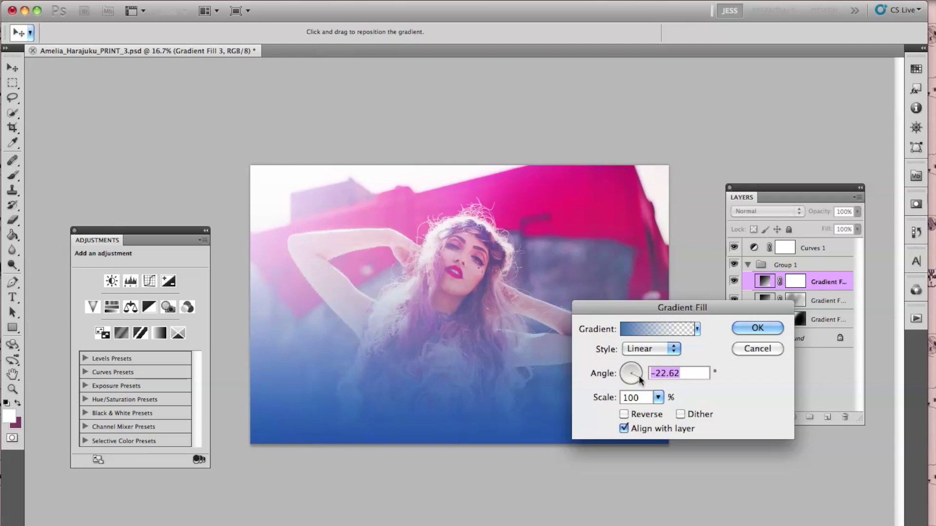
left_click_drag(332, 223, 376, 243)
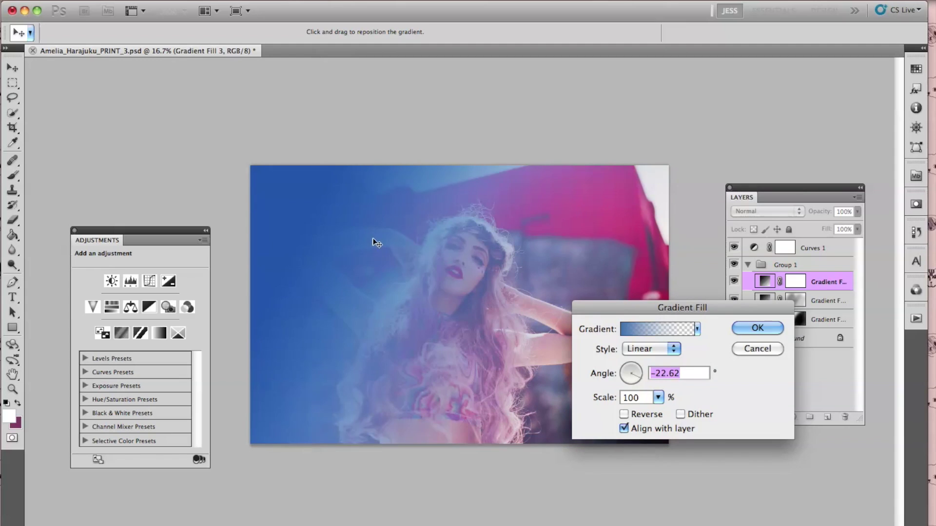
left_click(757, 328)
Step: Set the blue gradient fill's blend mode to Overlay and compare the photo with the layer hidden and shown
left_click(765, 211)
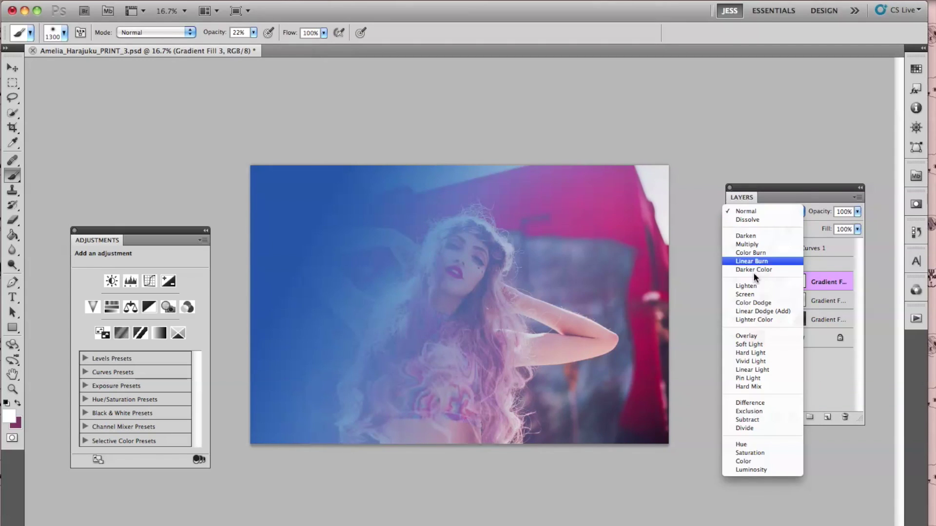
left_click(745, 339)
left_click(734, 282)
left_click(735, 282)
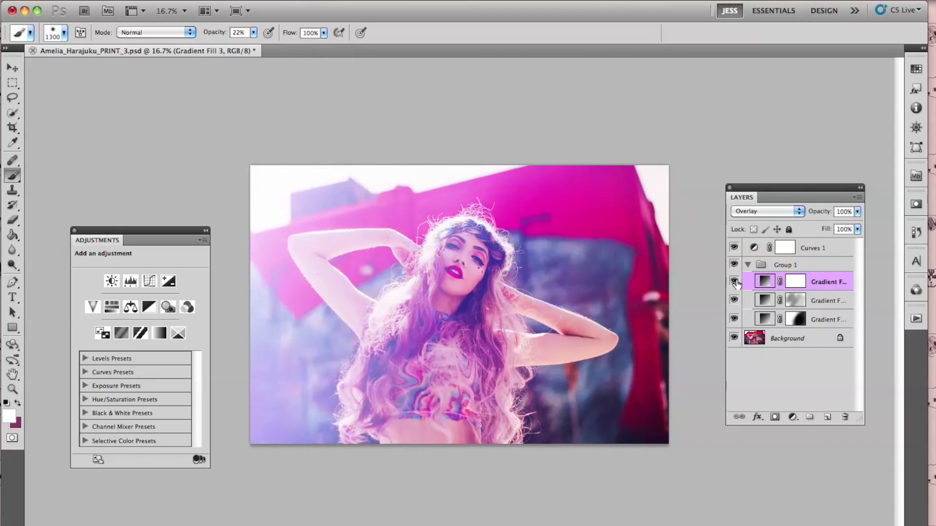
Step: Paint black at 99% opacity on the Gradient Fill 3 mask to remove the blue from the subject and the photo's right side
left_click(795, 282)
key("d")
key("x")
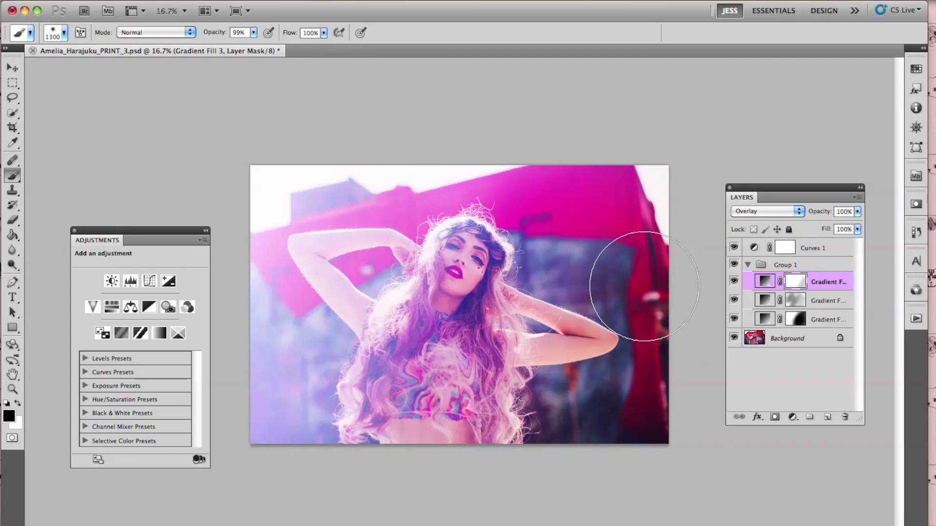
mouse_move(472, 412)
left_mouse_down()
mouse_move(518, 198)
mouse_move(529, 224)
left_mouse_up()
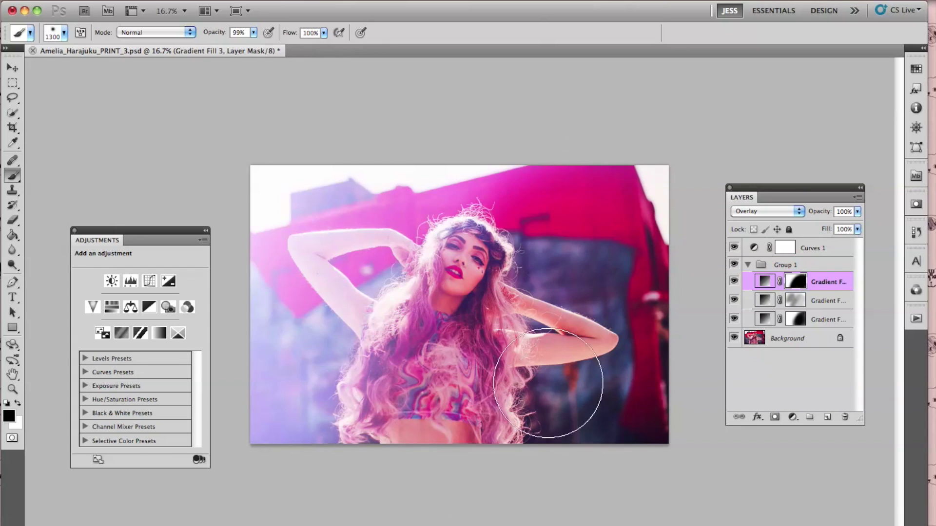
Step: Reduce the purple on the Gradient Fill 2 mask by painting black at 33% opacity over the subject's torso and the photo's right side
left_click(801, 305)
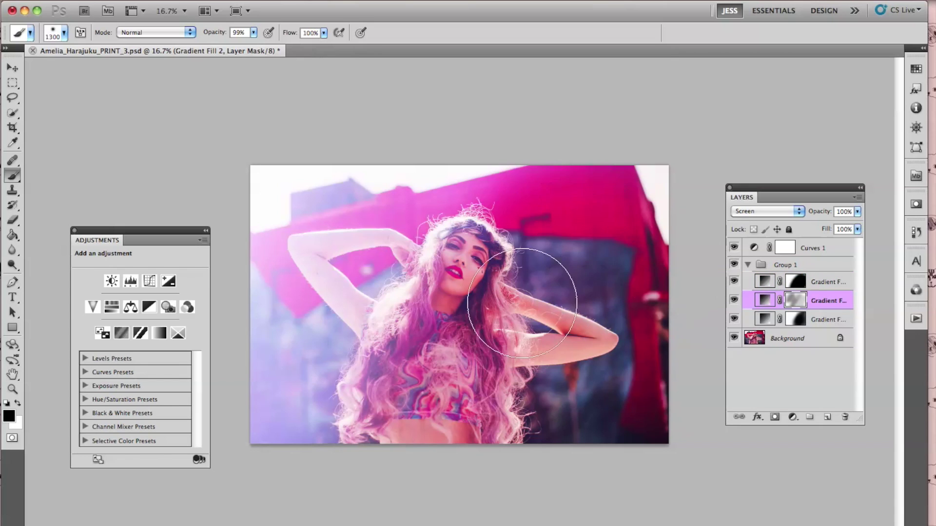
mouse_move(554, 230)
left_mouse_down()
mouse_move(579, 239)
mouse_move(635, 218)
mouse_move(622, 241)
left_mouse_up()
key("super+z")
key("3")
key("3")
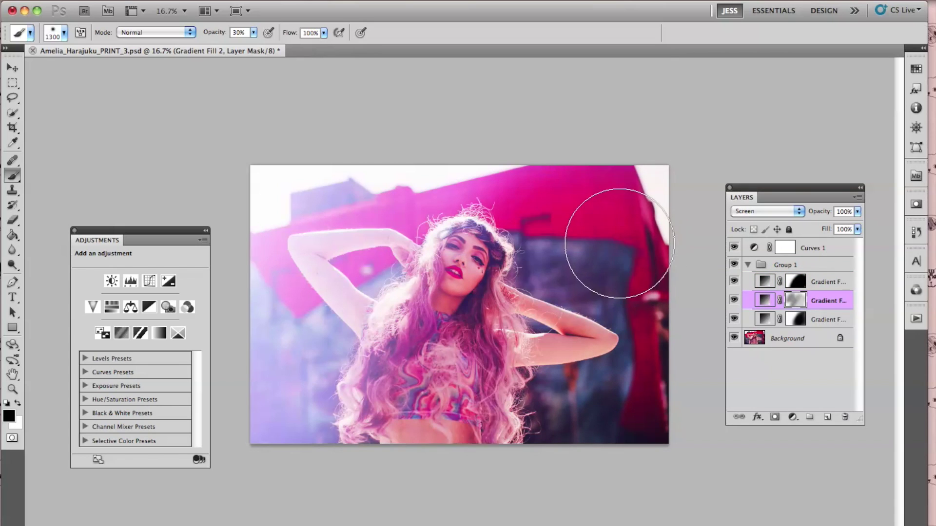
mouse_move(497, 421)
left_mouse_down()
mouse_move(592, 389)
mouse_move(675, 224)
mouse_move(618, 175)
mouse_move(452, 430)
left_mouse_up()
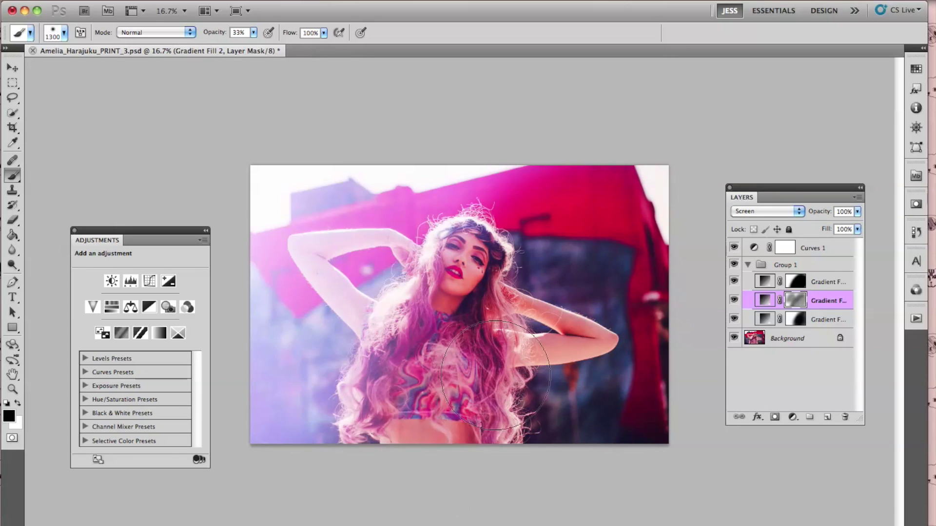
mouse_move(543, 263)
left_mouse_down()
mouse_move(452, 421)
mouse_move(637, 169)
left_mouse_up()
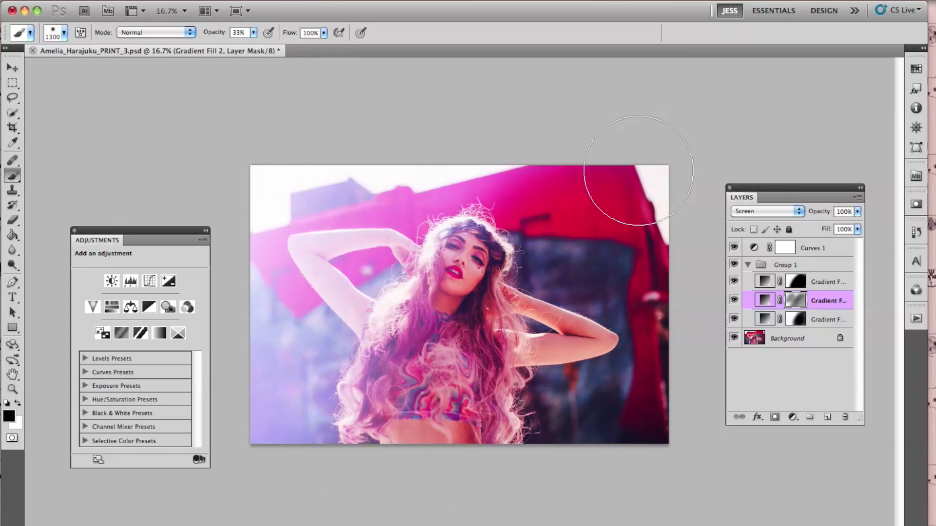
Step: Review the masks of the three gradient fills, then collapse Group 1
left_click(795, 320)
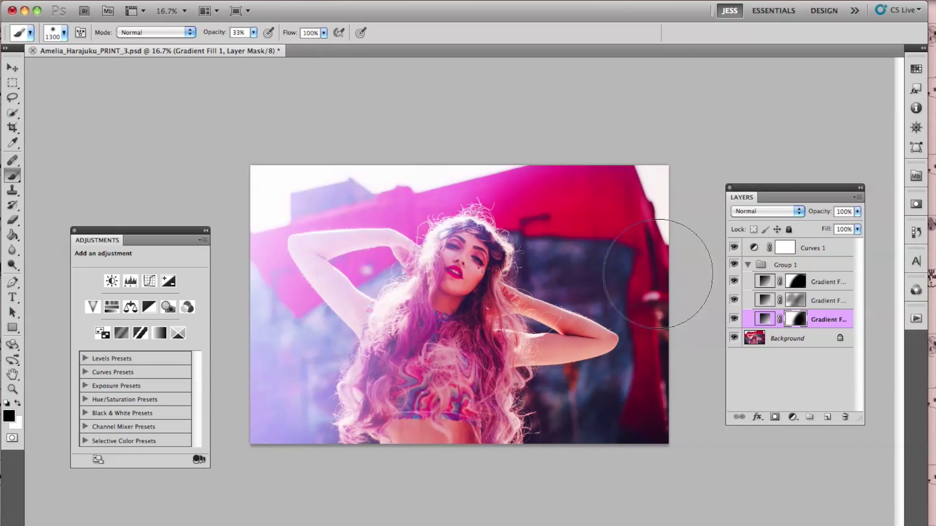
left_click(795, 301)
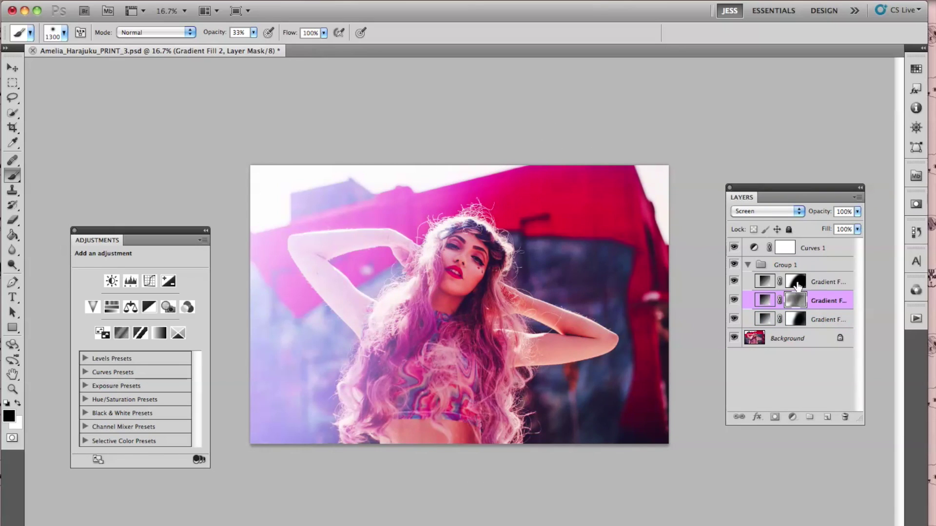
left_click(796, 282)
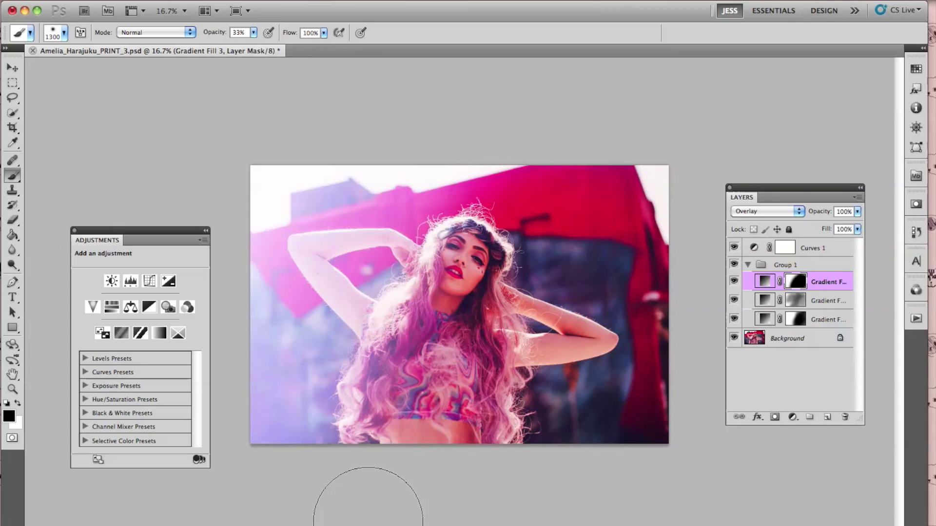
left_click(748, 266)
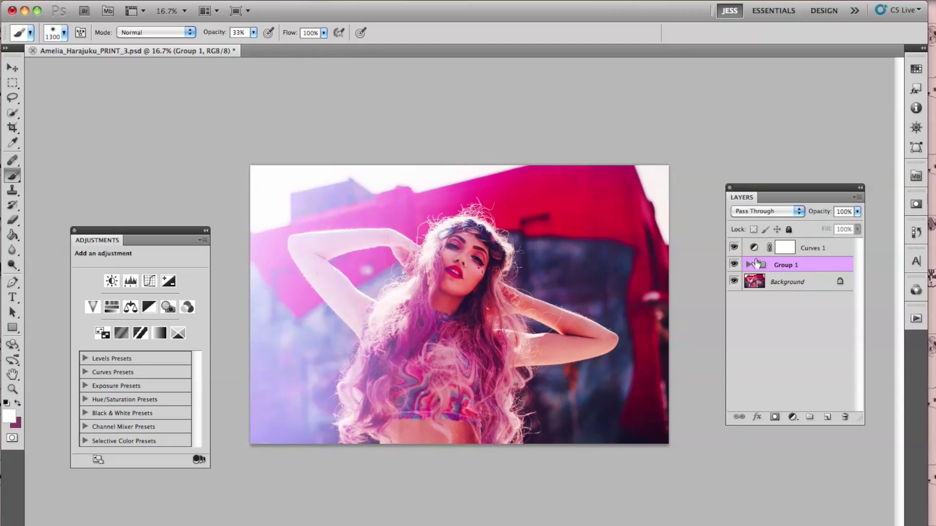
left_click(749, 266)
left_click(764, 281)
key("super+minus")
key("super+equal")
left_click(748, 265)
Step: Compare the photo with the Curves 1 adjustment and Group 1 hidden and shown
left_click(734, 249)
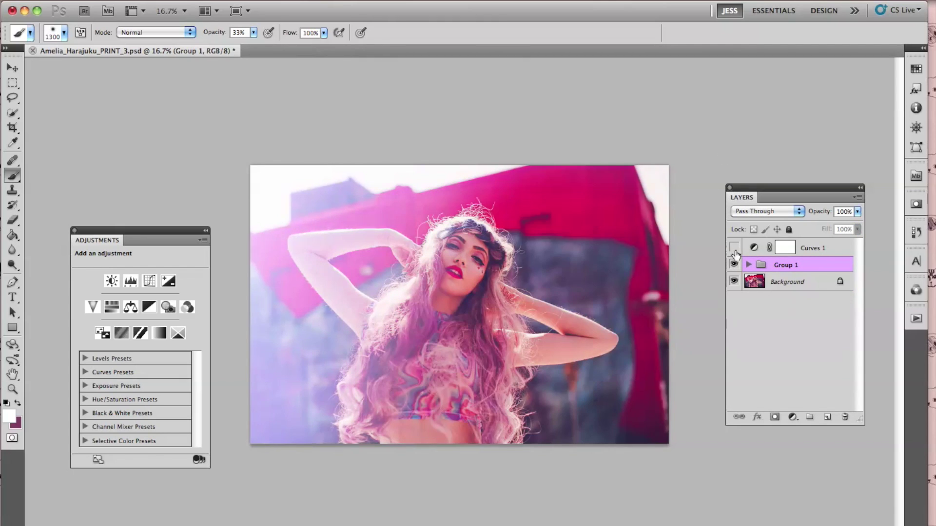
left_click(734, 265)
left_click(734, 265)
left_click(734, 265)
left_click(734, 265)
left_click(734, 248)
Step: Group Curves 1 together with Group 1 and compare the enlarged photo with the new group hidden and shown
left_click(826, 248, "shift")
key("super+g")
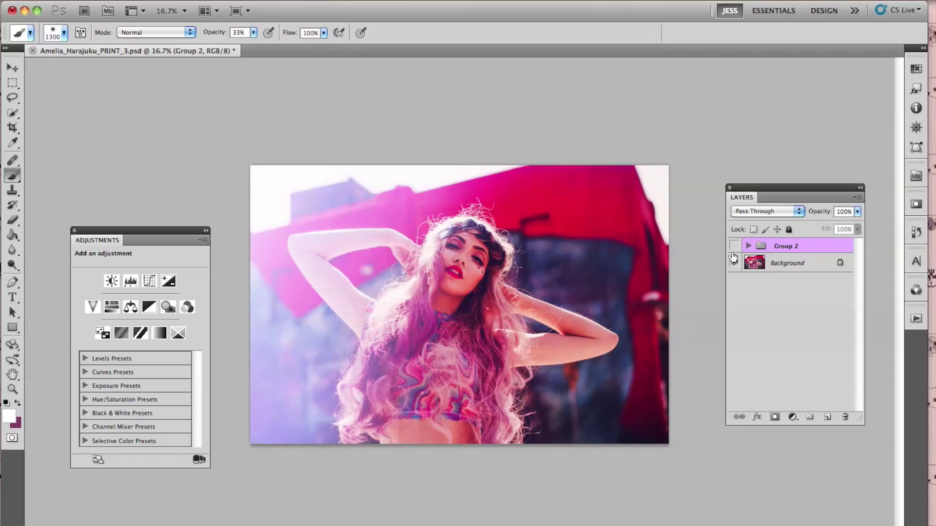
left_click(734, 263)
left_click(735, 264)
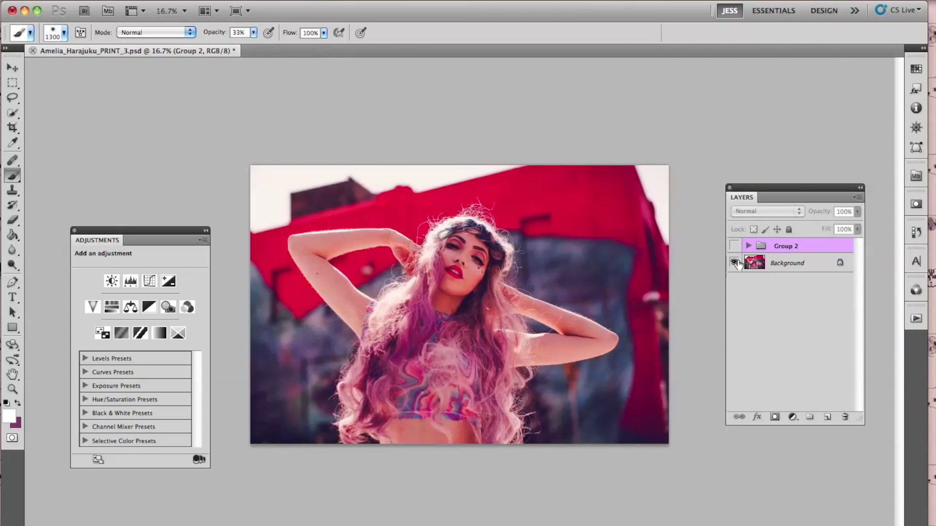
key("super+equal")
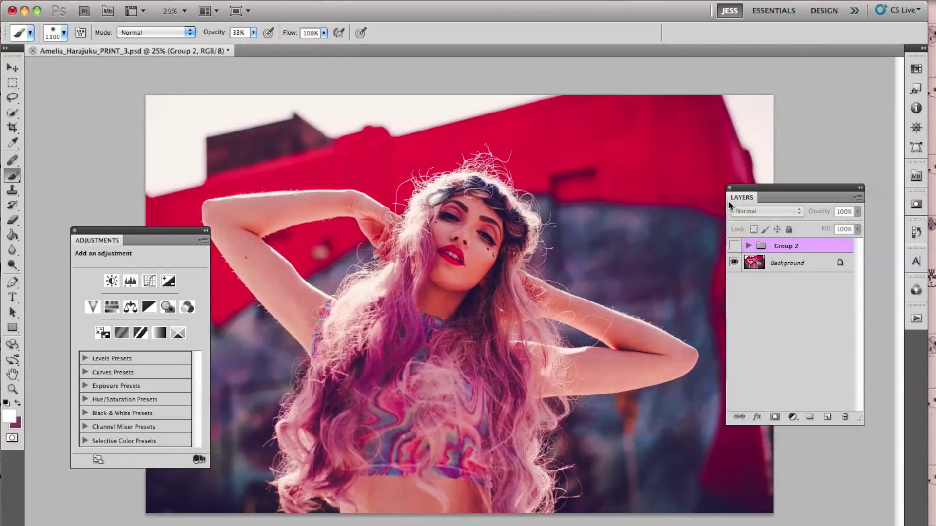
left_click(735, 246)
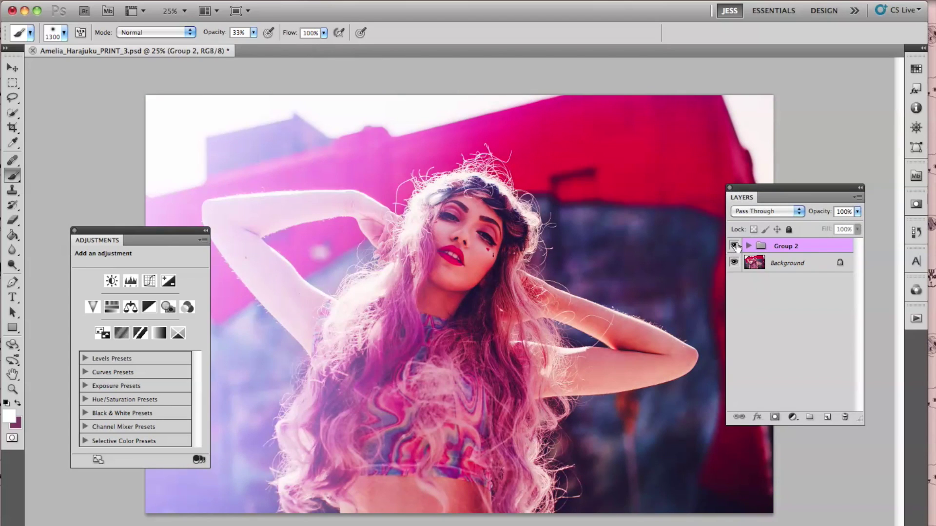
left_click(734, 246)
Step: Move the Adjustments panel further off the photo, switch to the Move tool, and compare the original with the Group 2 effects repeatedly
left_click_drag(187, 228, 141, 281)
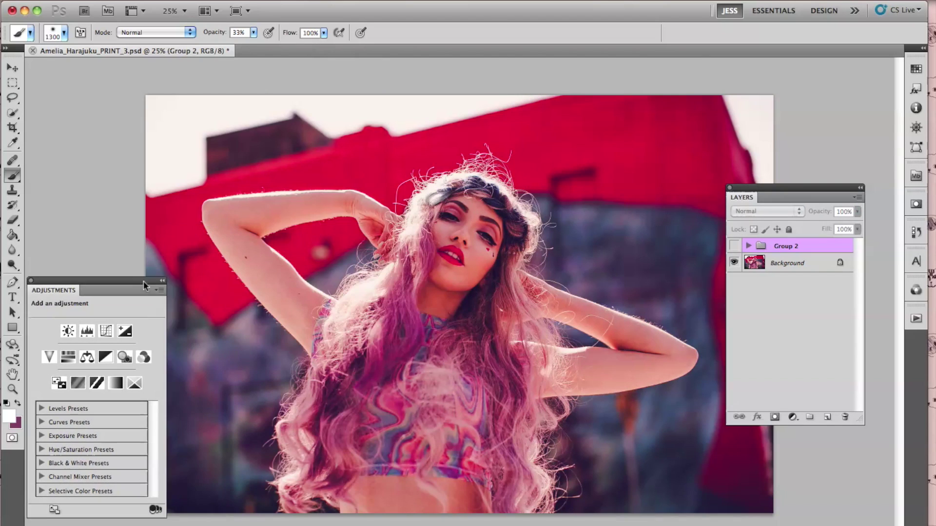
left_click(12, 70)
left_click(734, 247)
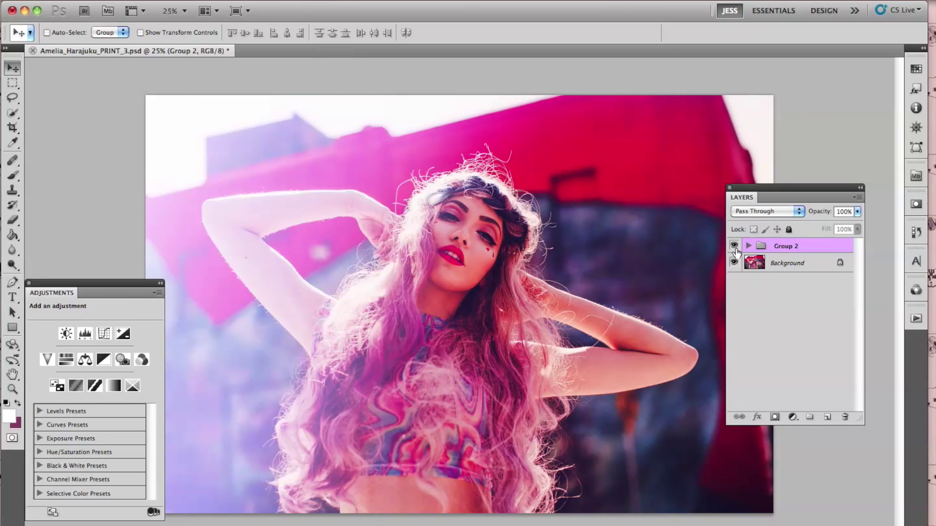
left_click(734, 247)
left_click(734, 248)
left_click(734, 247)
left_click(733, 248)
left_click(734, 248)
left_click(733, 247)
left_click(734, 247)
left_click(735, 248)
Step: Expand Group 2 and Group 1 to review their layers, compare the photo with Group 2 hidden and shown, and collapse it
left_click(748, 246)
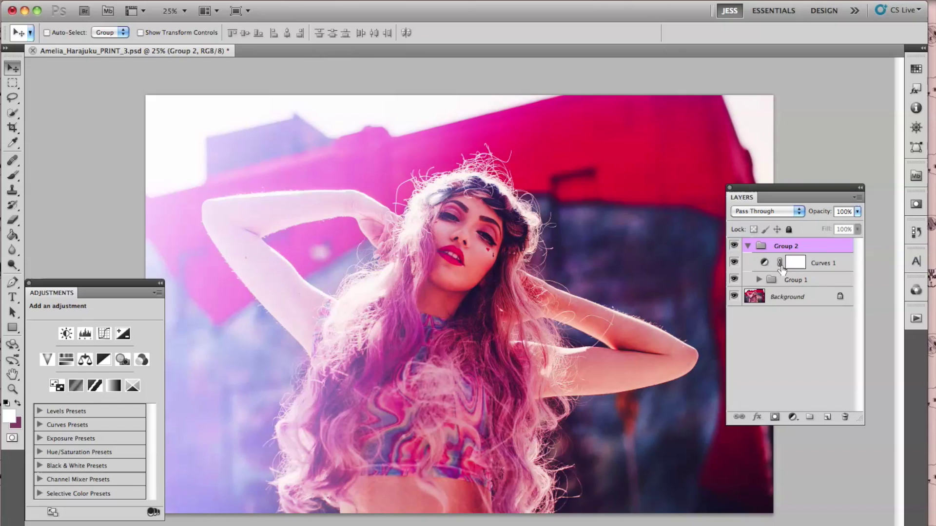
left_click(758, 280)
left_click(837, 299)
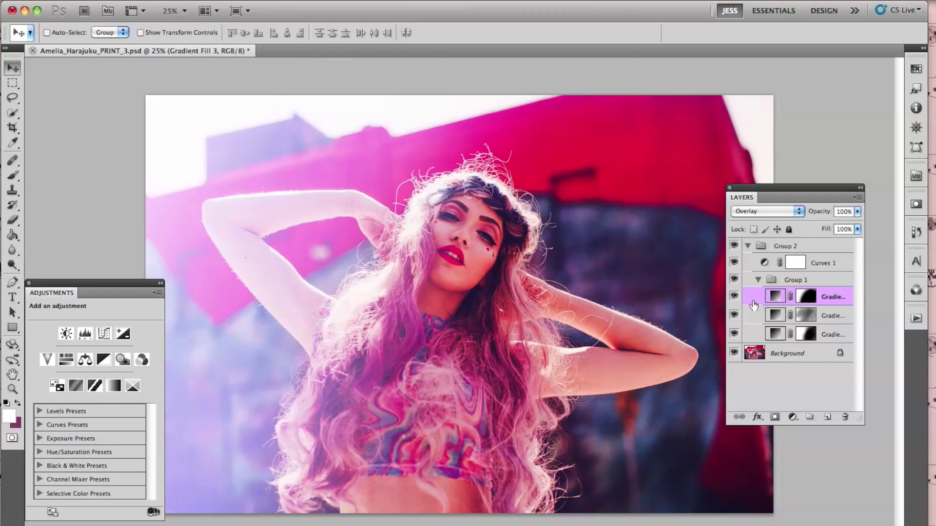
left_click(734, 246)
left_click(734, 246)
left_click(748, 246)
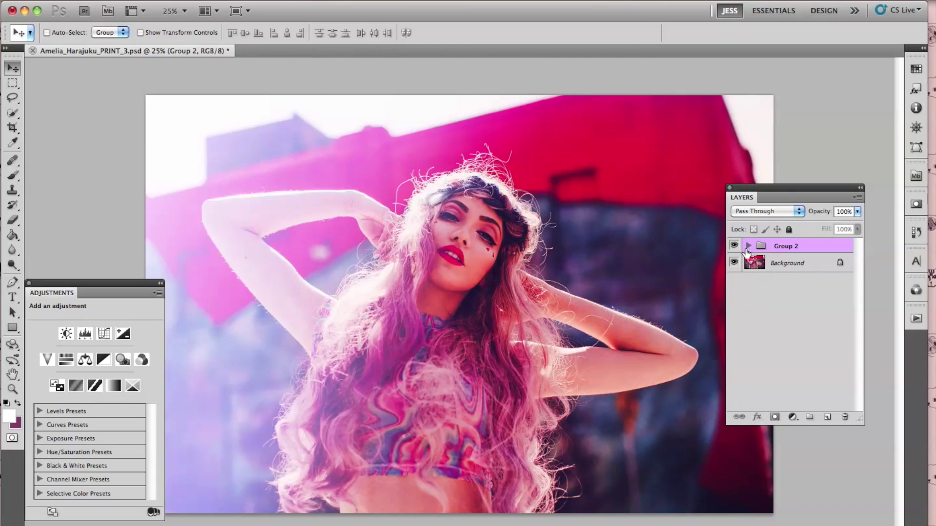